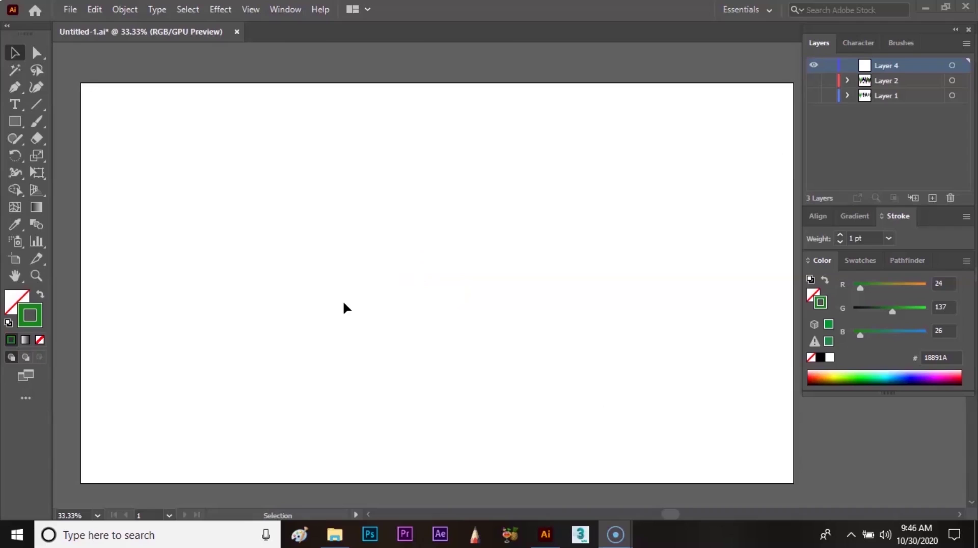
- Draw a closed, gently wavy vine outline across the artboard with the Pen tool
click(15, 87)
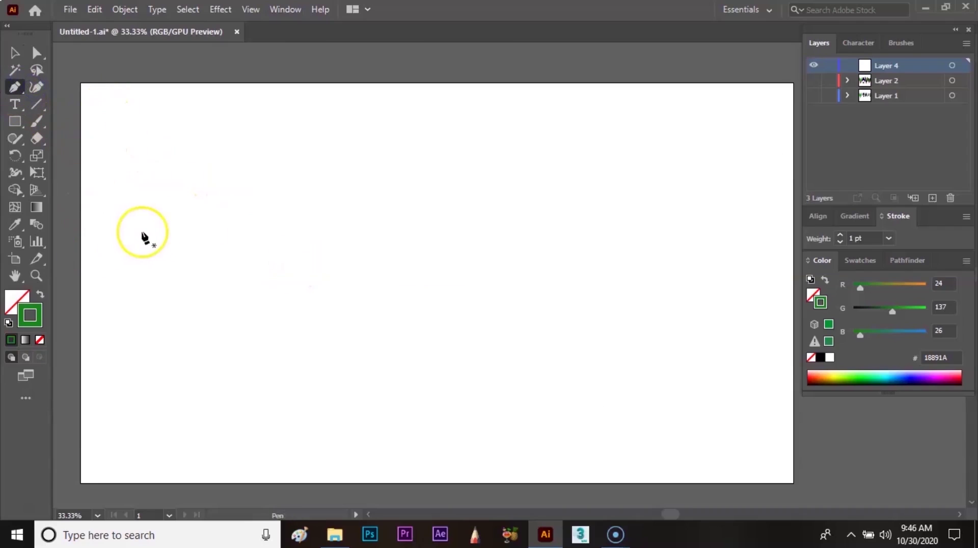
click(169, 244)
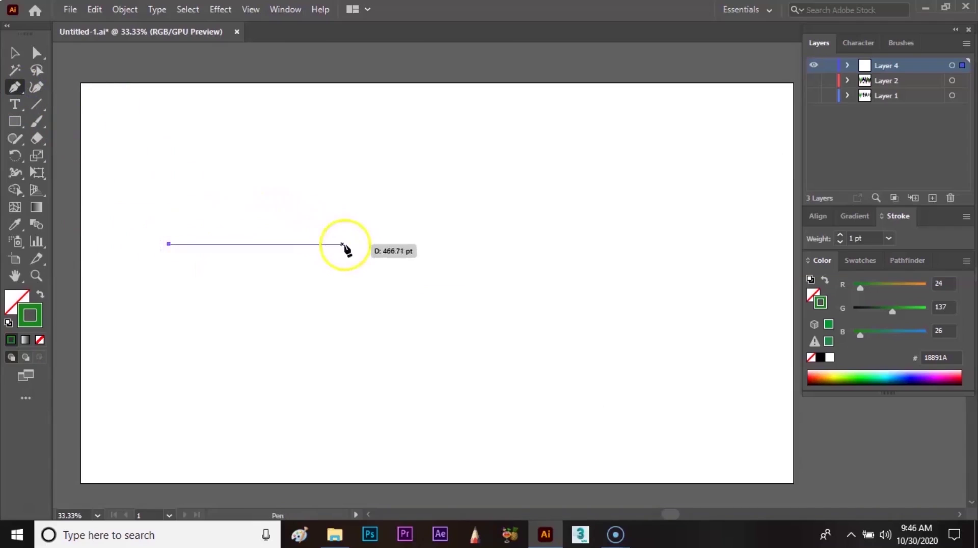
drag(363, 245, 473, 287)
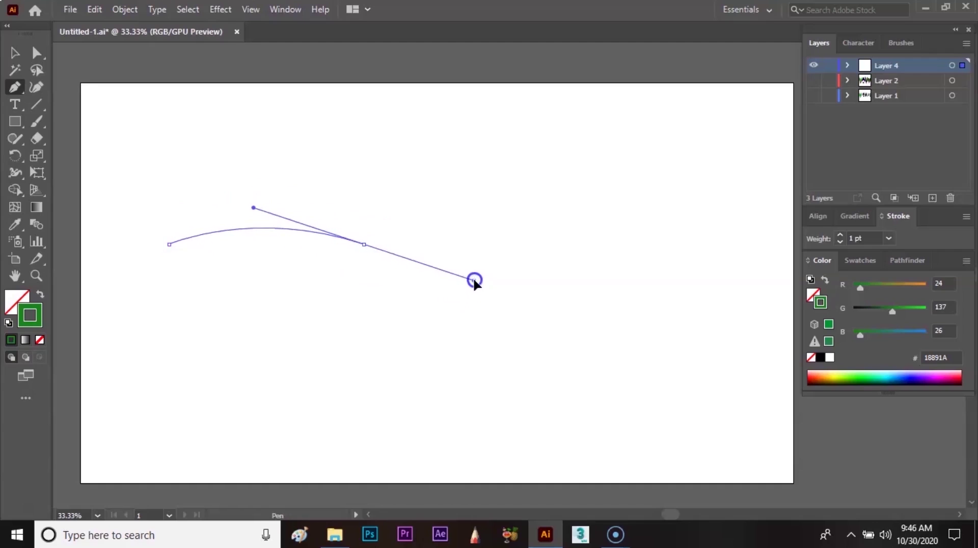
click(362, 245)
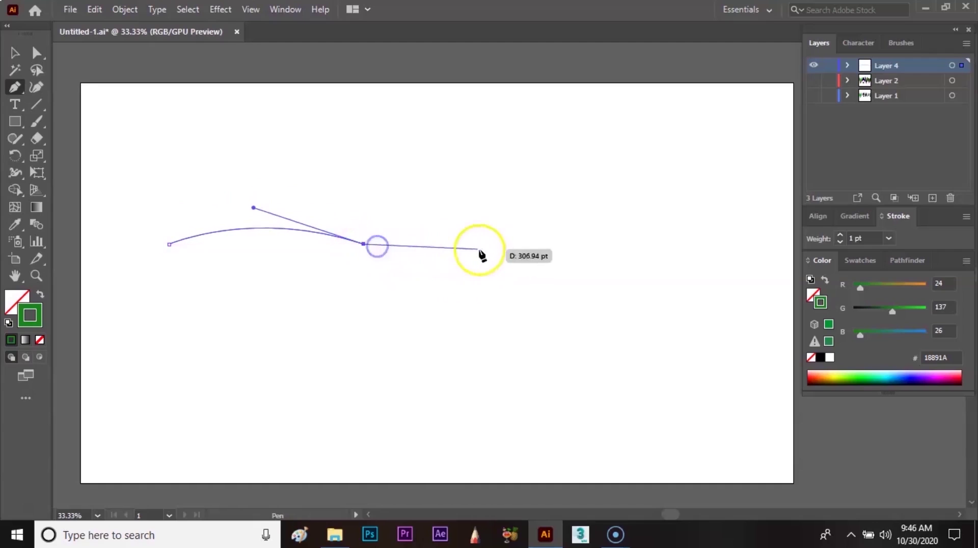
drag(502, 244, 526, 207)
drag(503, 246, 363, 249)
mouse_move(362, 250)
mouse_down()
mouse_move(272, 204)
mouse_move(233, 210)
mouse_up()
mouse_move(362, 250)
mouse_down()
mouse_move(170, 249)
mouse_move(124, 296)
mouse_move(90, 297)
mouse_move(81, 280)
mouse_move(77, 289)
mouse_up()
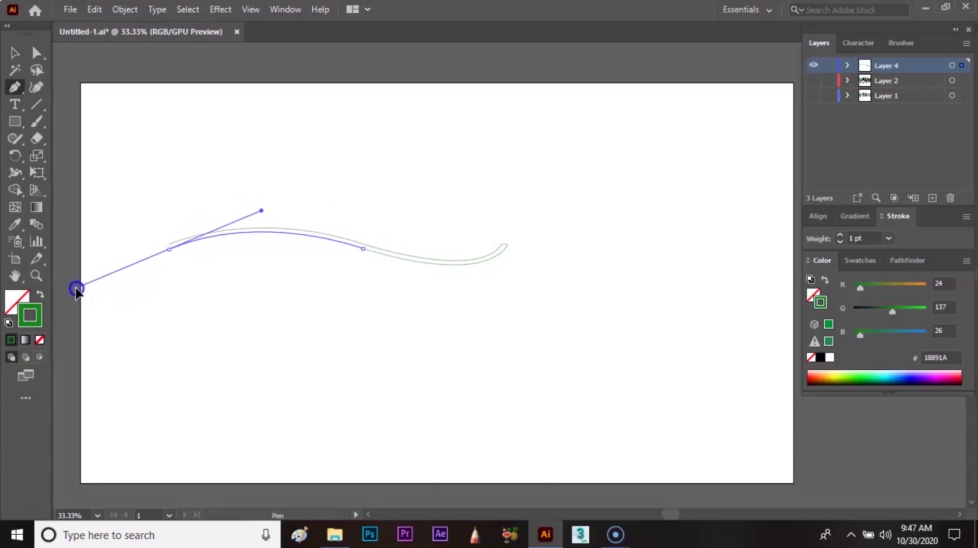
click(169, 249)
drag(310, 247, 322, 250)
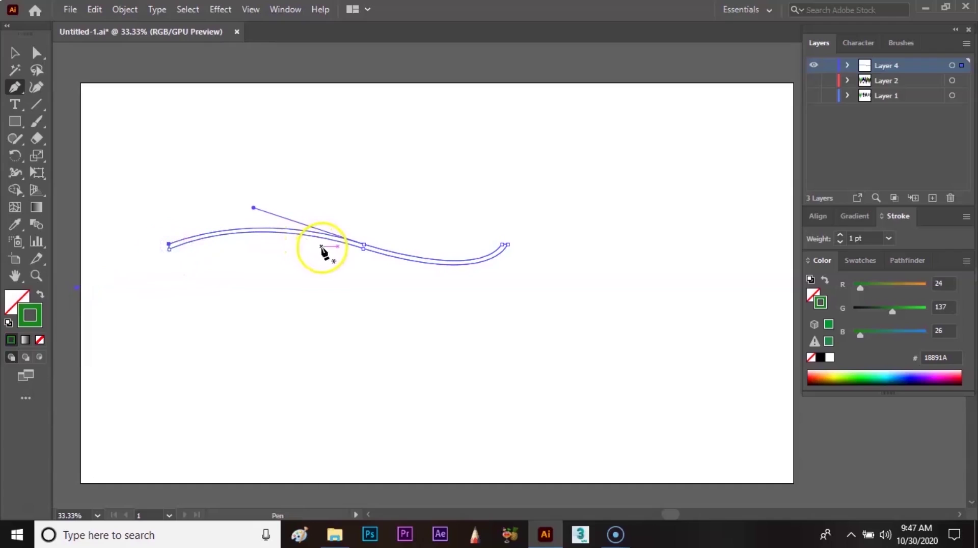
- Give the vine a solid green fill with no stroke and move it toward the centre
key(v)
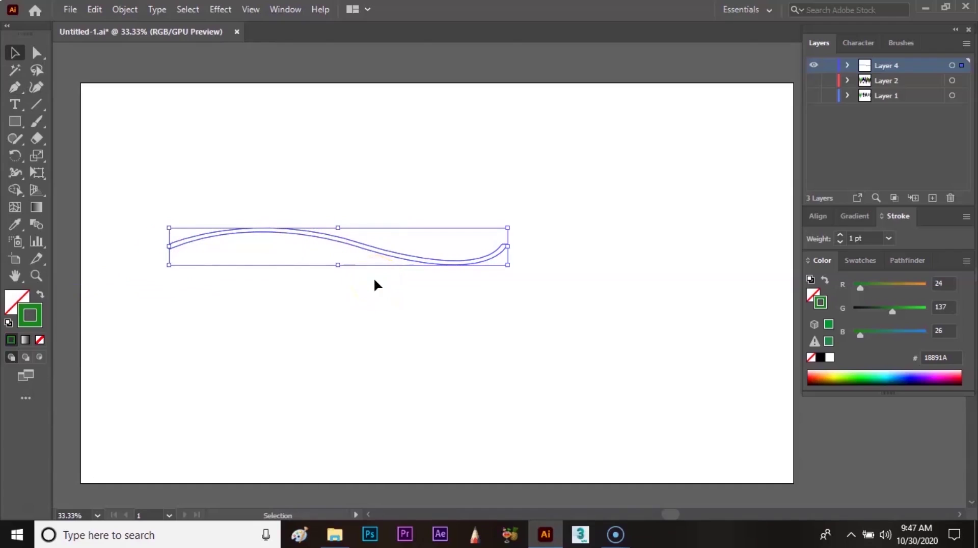
click(41, 295)
click(354, 301)
drag(391, 265, 472, 270)
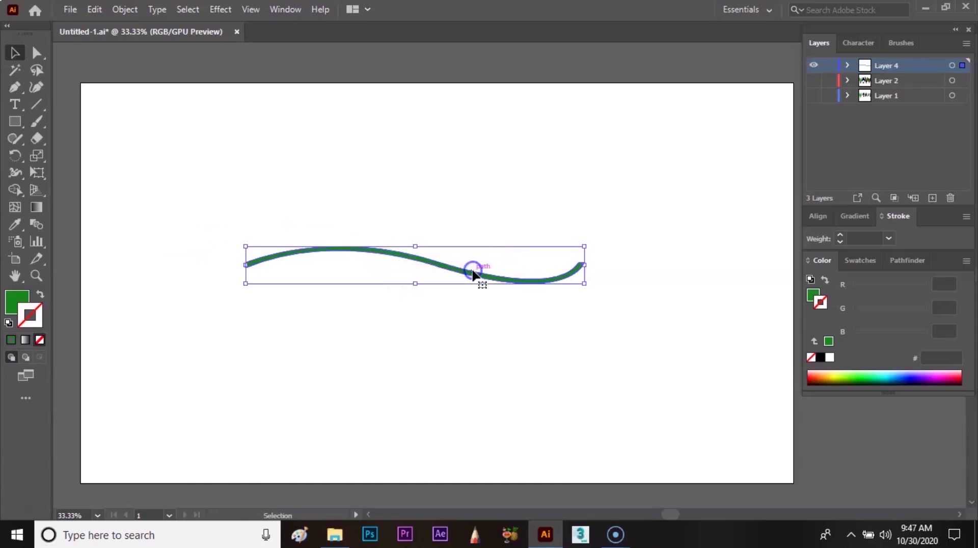
click(482, 222)
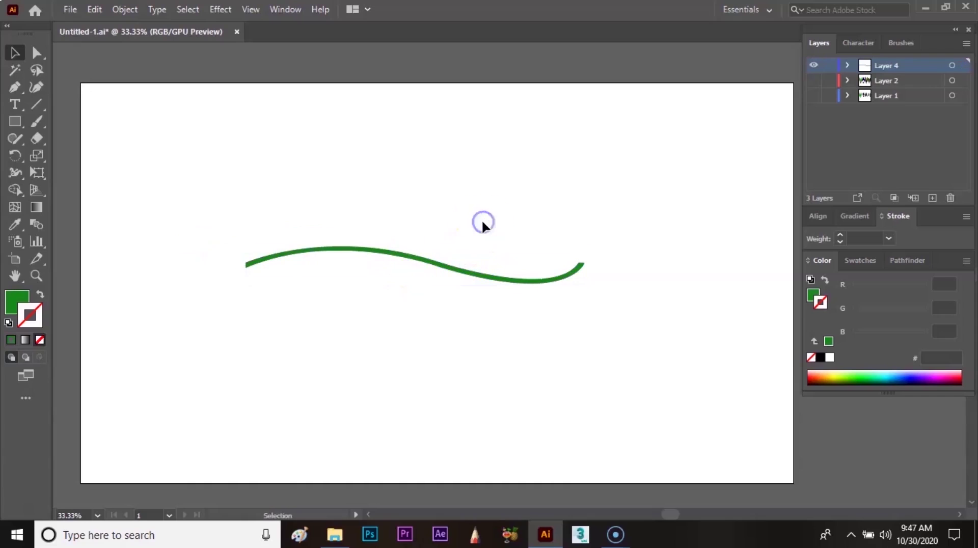
- Draw a small, tall ellipse near the top of the artboard with the Ellipse tool
drag(20, 118, 113, 155)
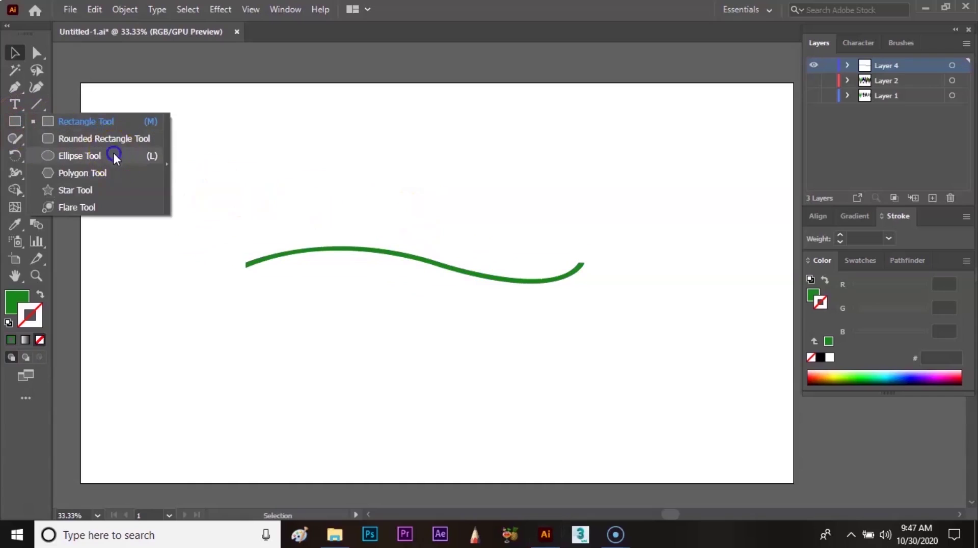
click(113, 155)
drag(446, 108, 450, 128)
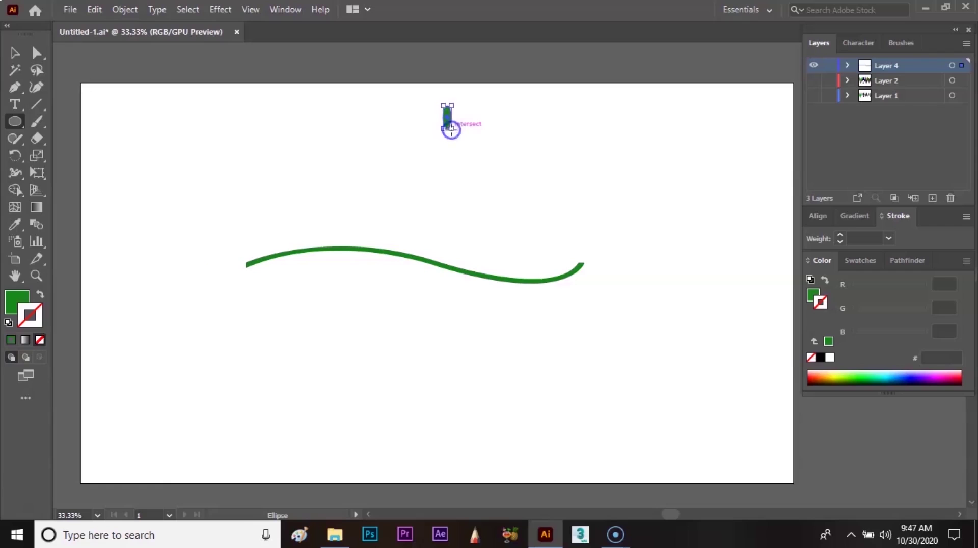
- Fill the ellipse with red EA4E4E and reselect it
double_click(17, 302)
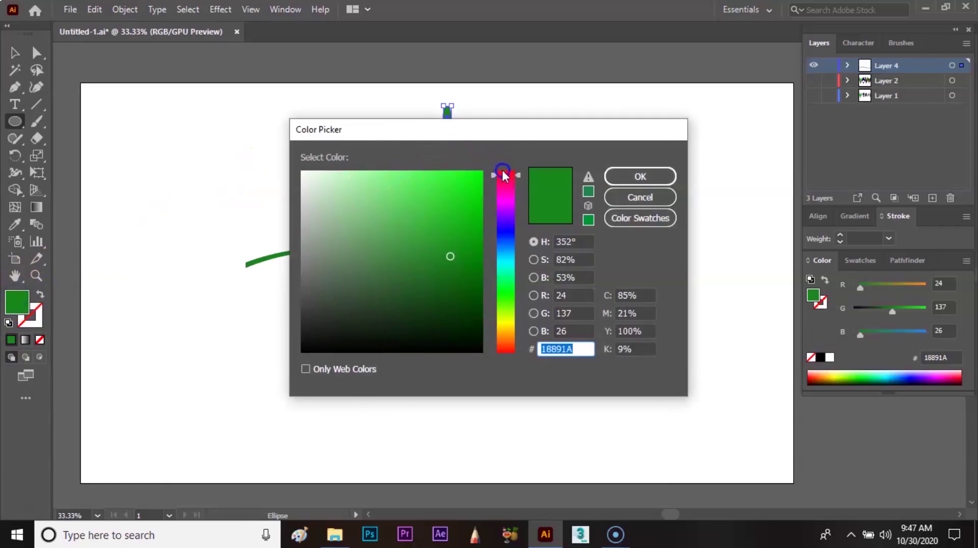
click(503, 171)
click(425, 184)
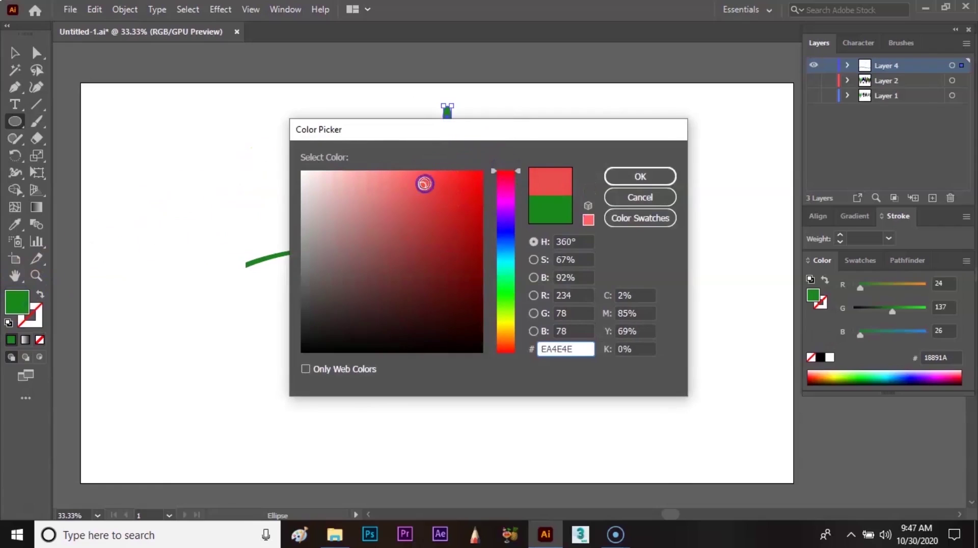
click(626, 174)
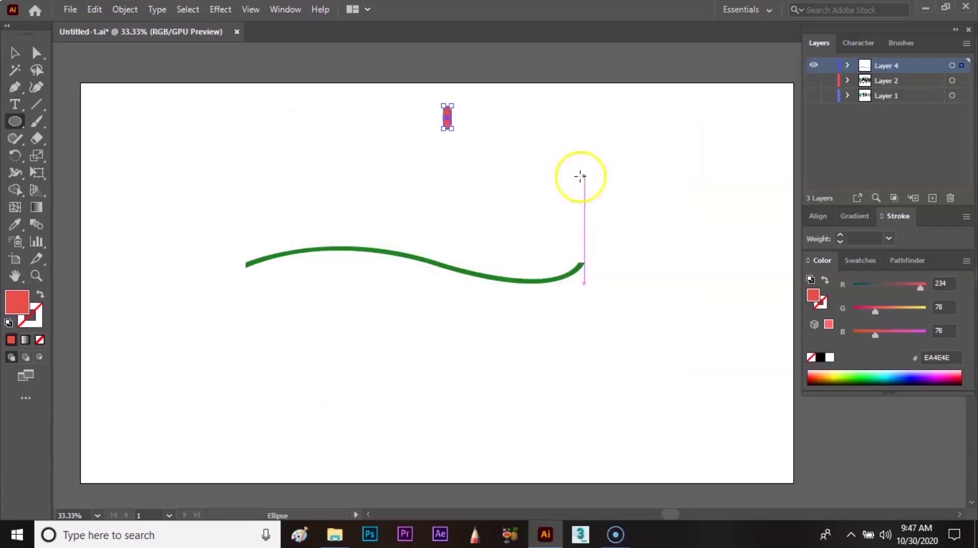
key(v)
click(490, 139)
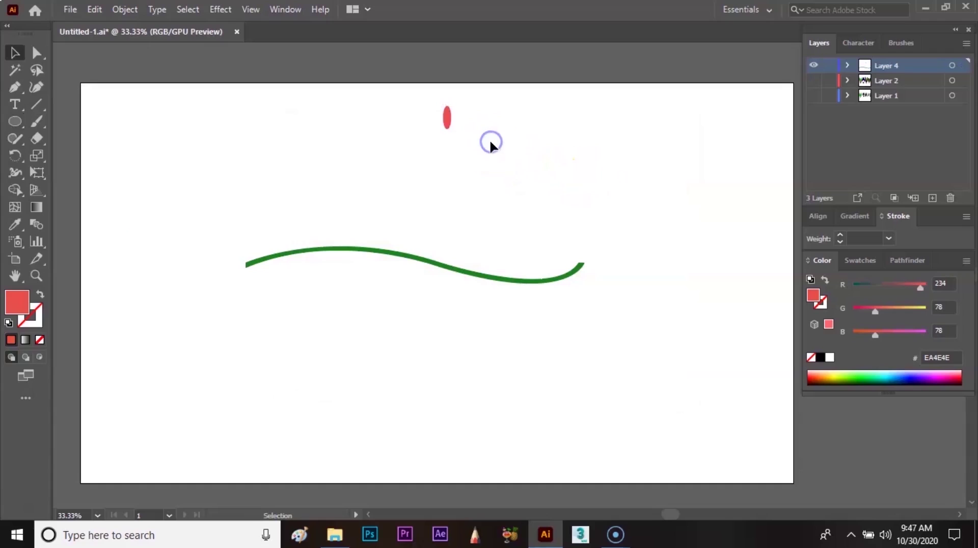
click(448, 118)
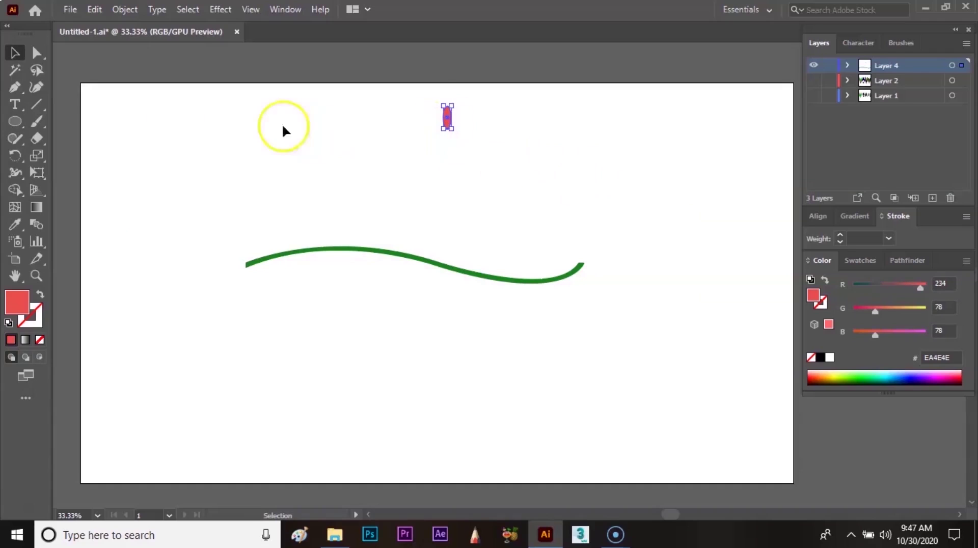
- Zoom in and pull the ellipse's top anchor into a sharp leaf tip
click(36, 52)
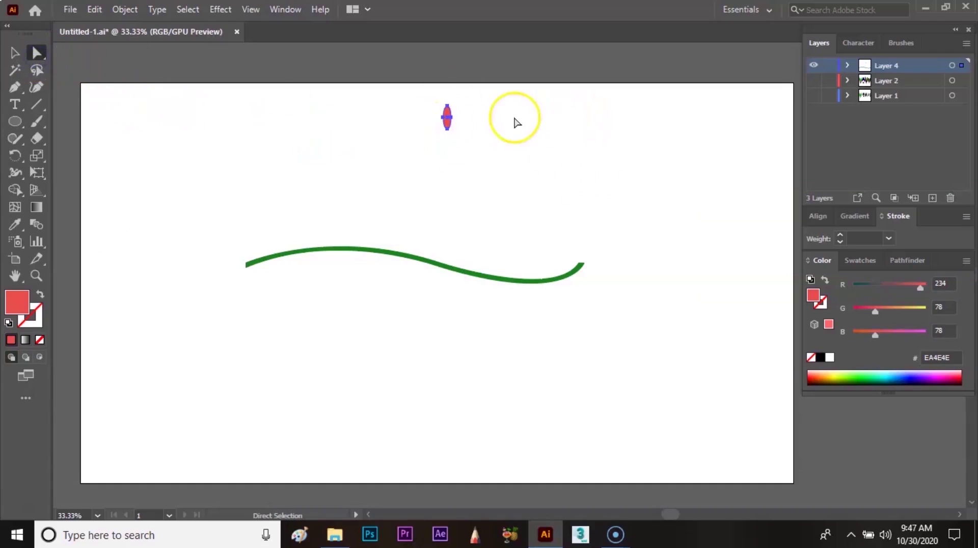
key(ctrl+plus)
key(ctrl+plus)
key(ctrl+plus)
key(ctrl+plus)
key(ctrl+plus)
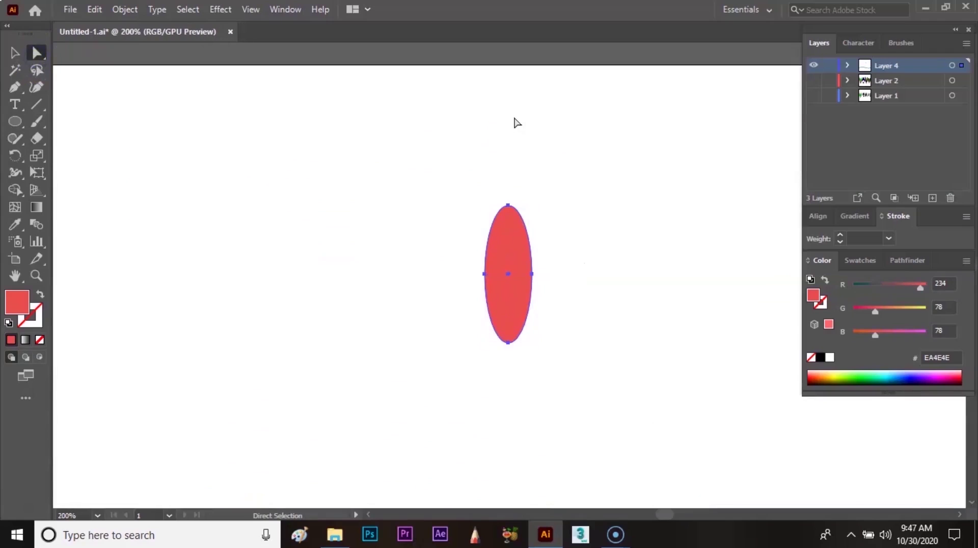
click(508, 205)
drag(510, 205, 509, 206)
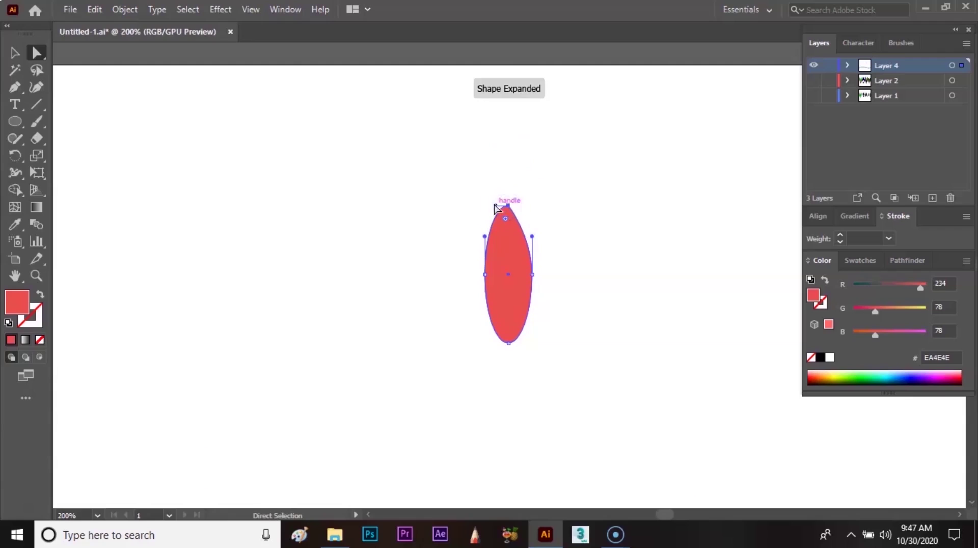
drag(507, 205, 509, 205)
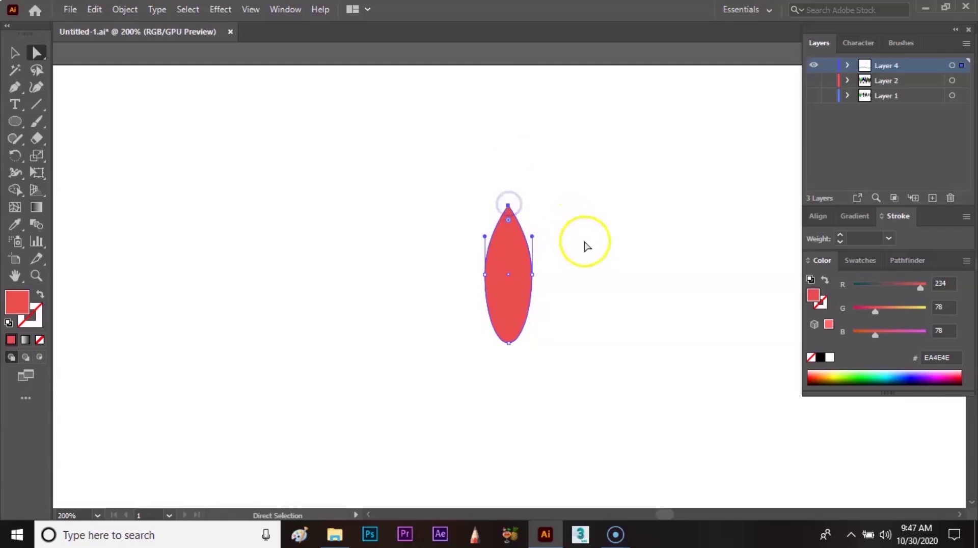
key(v)
- Zoom back out and move the red leaf onto the vine's right end
click(577, 248)
drag(593, 334, 564, 260)
key(ctrl+minus)
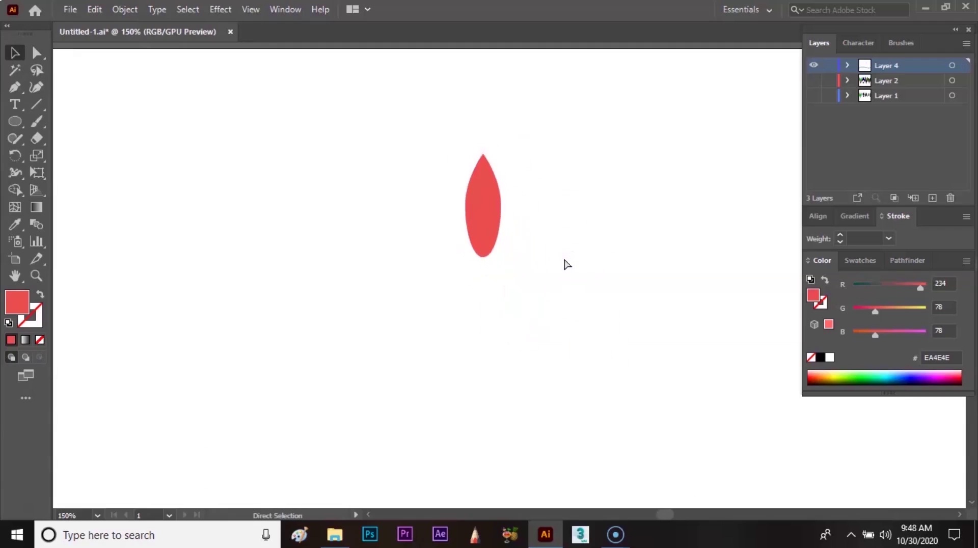
key(ctrl+minus)
key(ctrl+minus)
mouse_move(600, 382)
mouse_down()
mouse_move(574, 246)
mouse_move(567, 256)
mouse_up()
click(464, 135)
drag(463, 139, 711, 392)
click(718, 394)
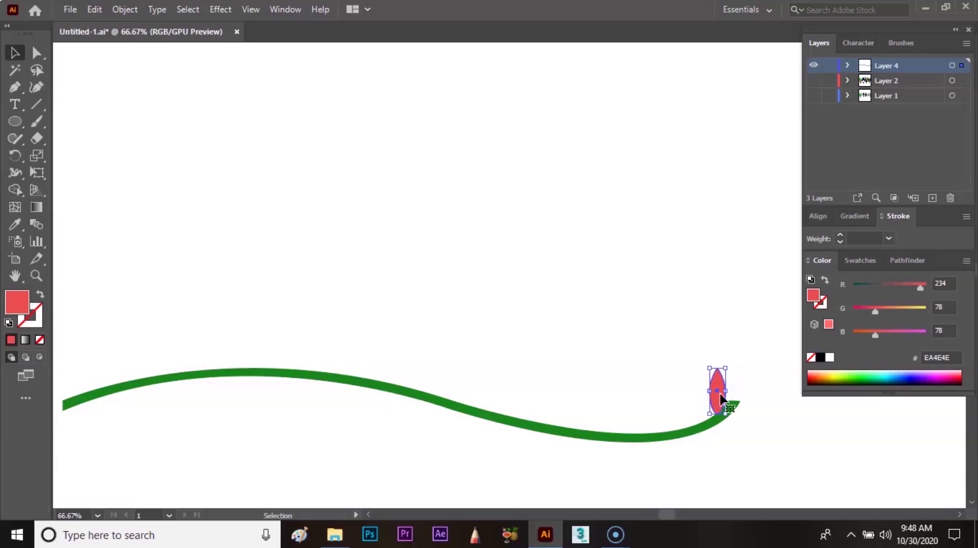
- Make a horizontally reflected copy of the red leaf via Transform > Reflect
right_click(720, 395)
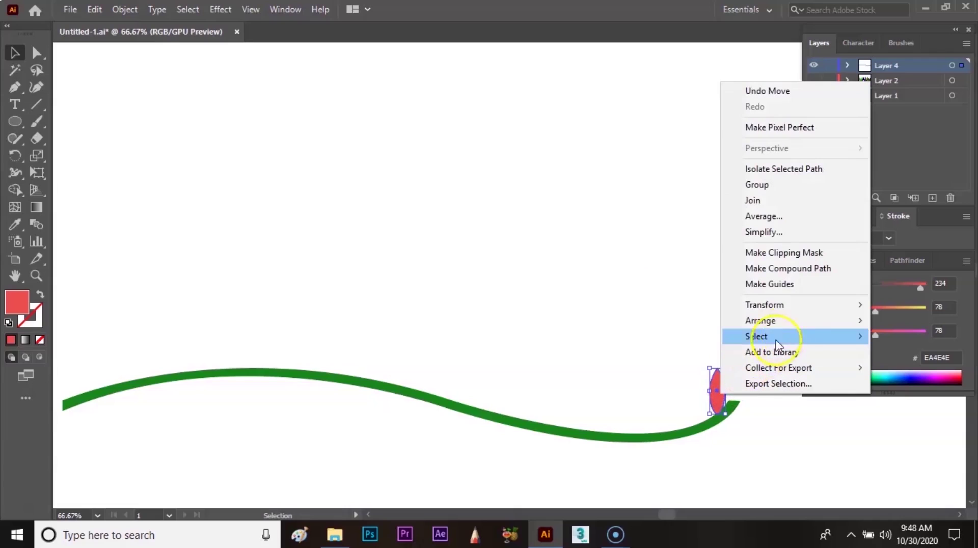
click(814, 306)
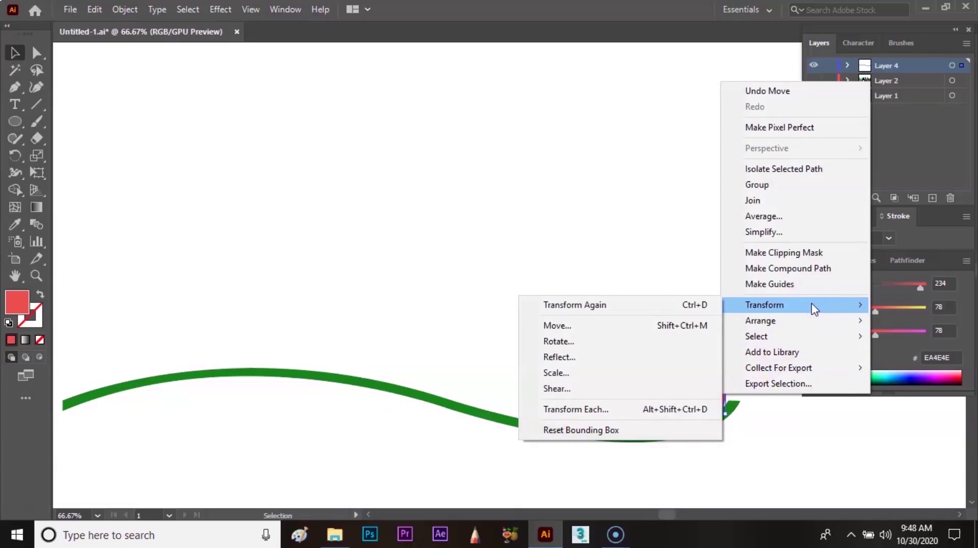
click(646, 365)
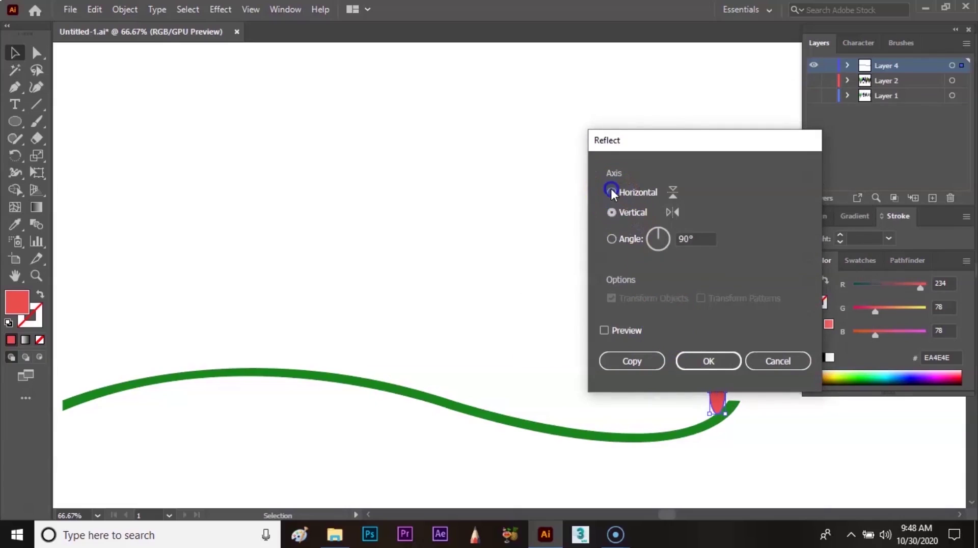
click(634, 359)
click(643, 331)
- Rotate and place the leaf copy beneath the first leaf at the vine tip
drag(720, 400, 717, 416)
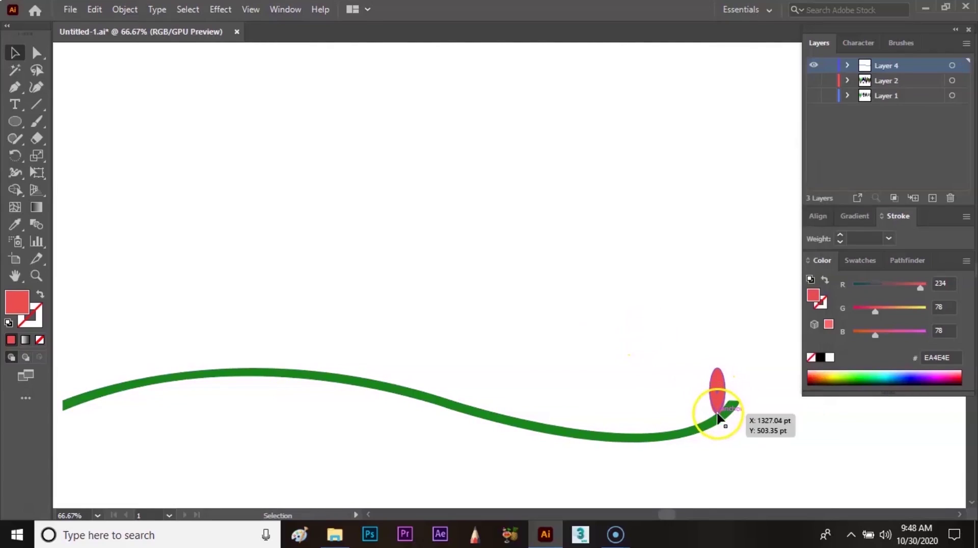
mouse_move(732, 406)
mouse_down()
mouse_move(742, 419)
mouse_move(784, 374)
mouse_up()
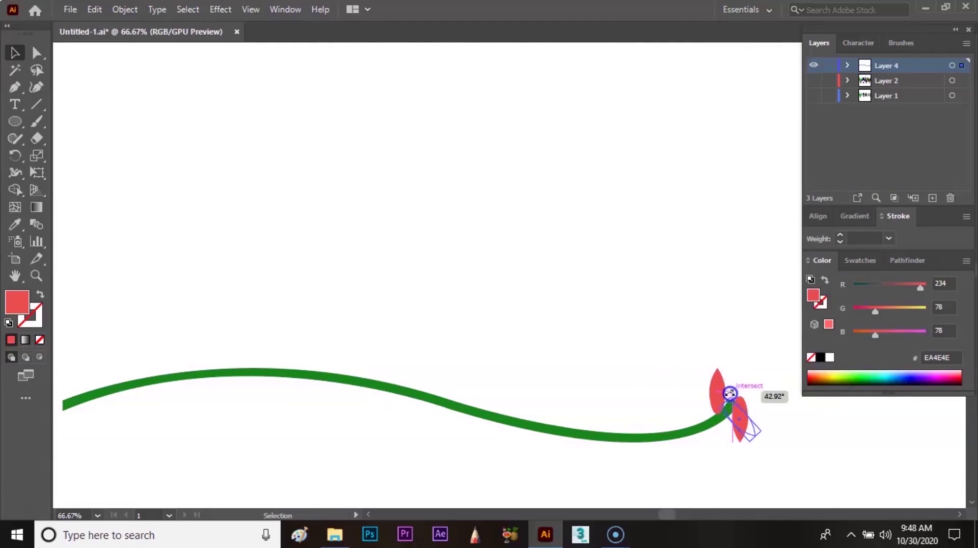
mouse_move(754, 433)
mouse_down()
mouse_move(758, 441)
mouse_move(767, 429)
mouse_move(741, 433)
mouse_move(747, 426)
mouse_up()
- Alt-drag a copy of the petal pair down-left along the stem and angle its lower petal
click(746, 423)
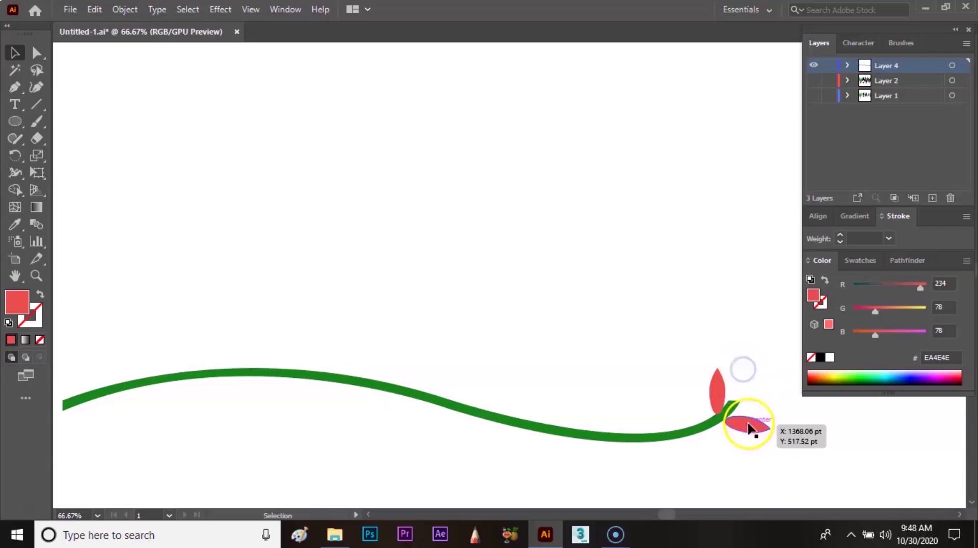
click(747, 384)
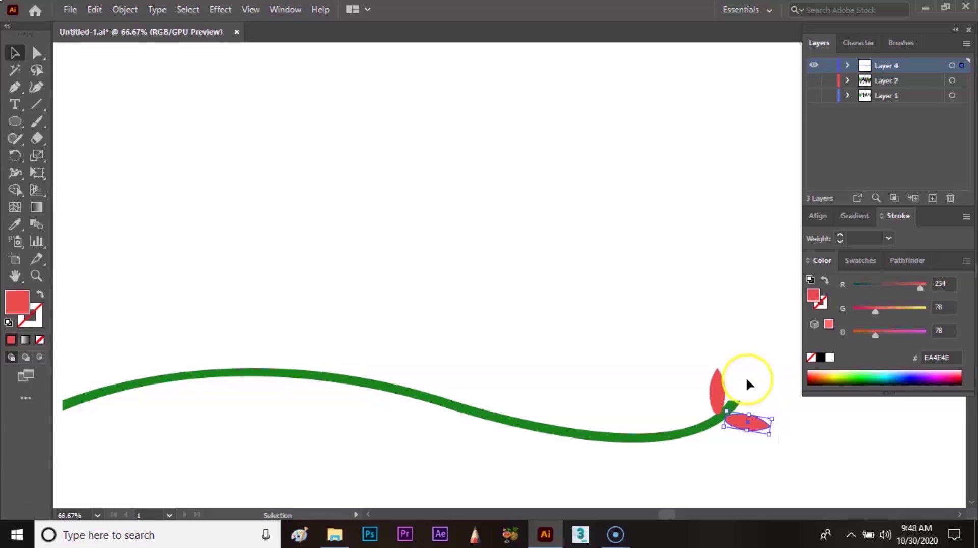
mouse_move(753, 395)
mouse_down()
mouse_move(770, 332)
mouse_move(740, 327)
mouse_up()
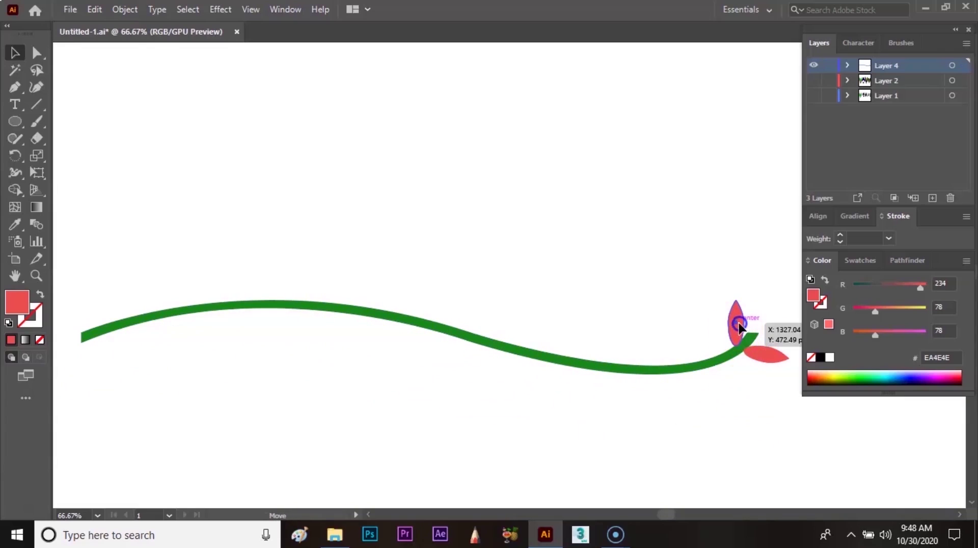
click(761, 296)
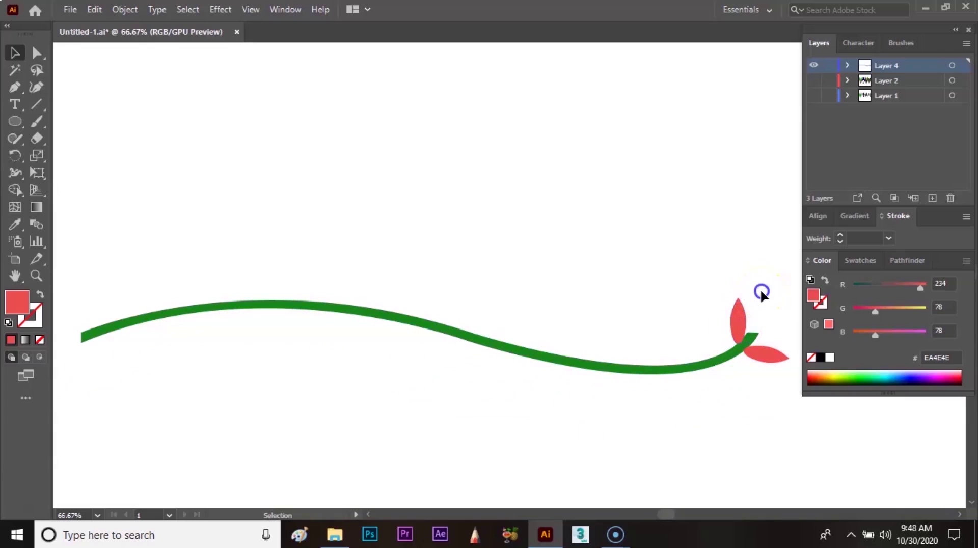
click(769, 361)
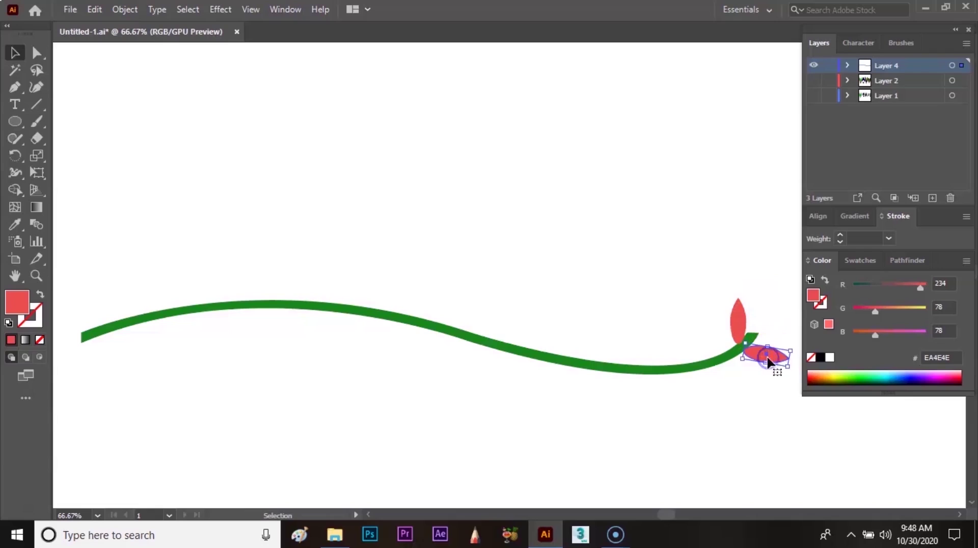
shift+click(740, 328)
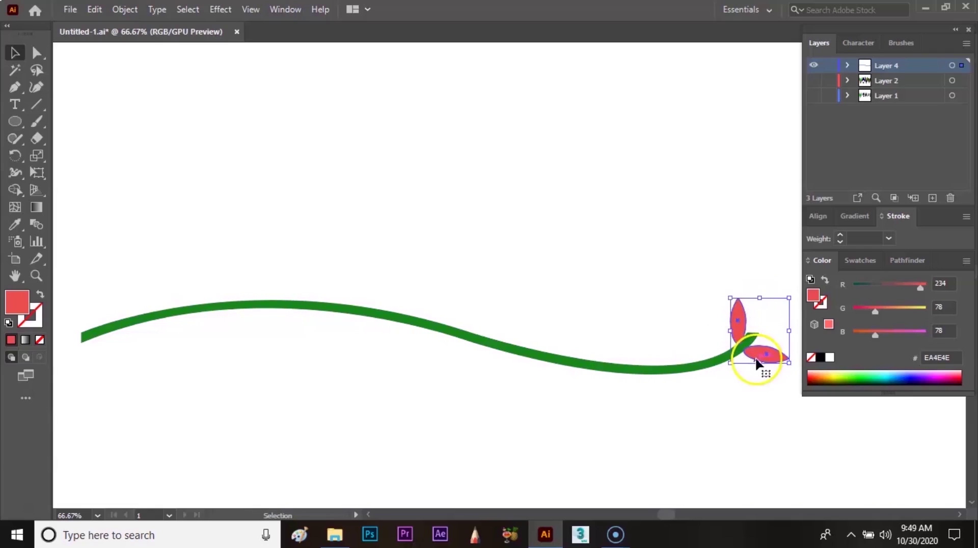
drag(769, 356, 737, 373)
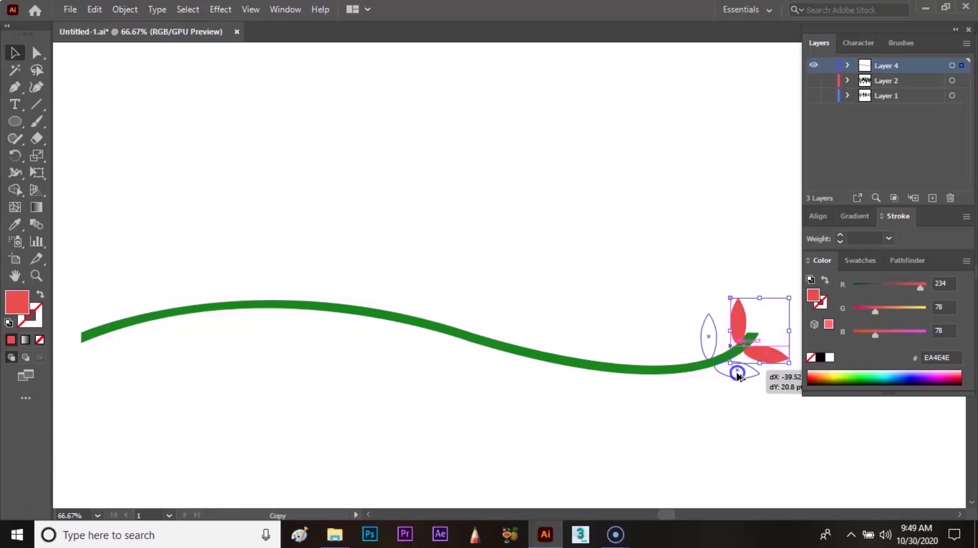
drag(737, 374, 739, 375)
click(744, 396)
click(753, 376)
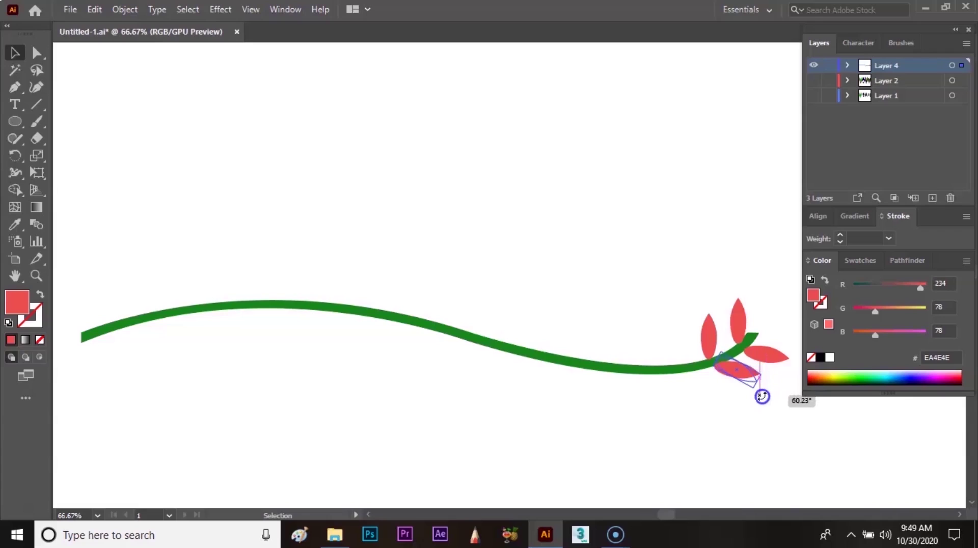
drag(773, 393, 736, 384)
click(778, 389)
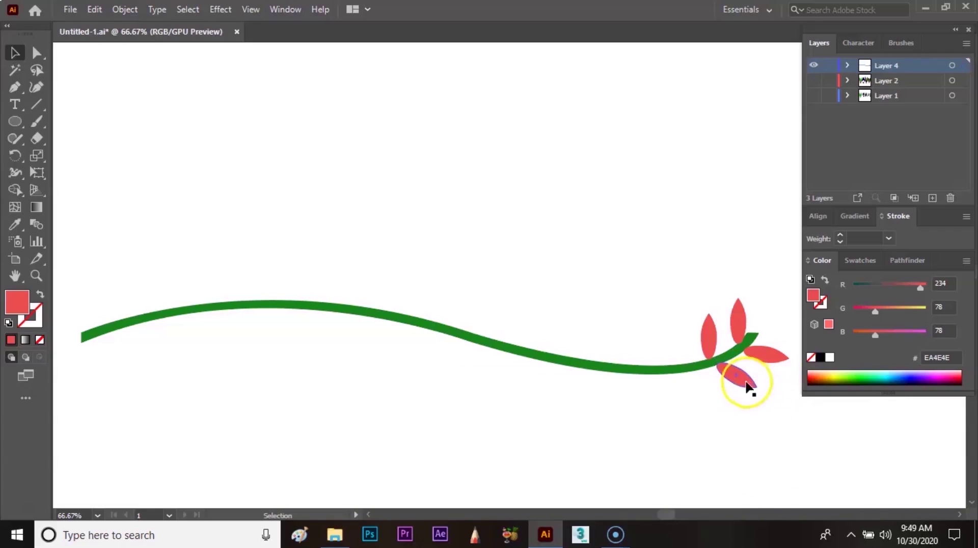
- Copy the new petal pair further left and rotate its lower leaf along the stem
click(734, 370)
drag(736, 380, 706, 389)
click(710, 430)
click(719, 394)
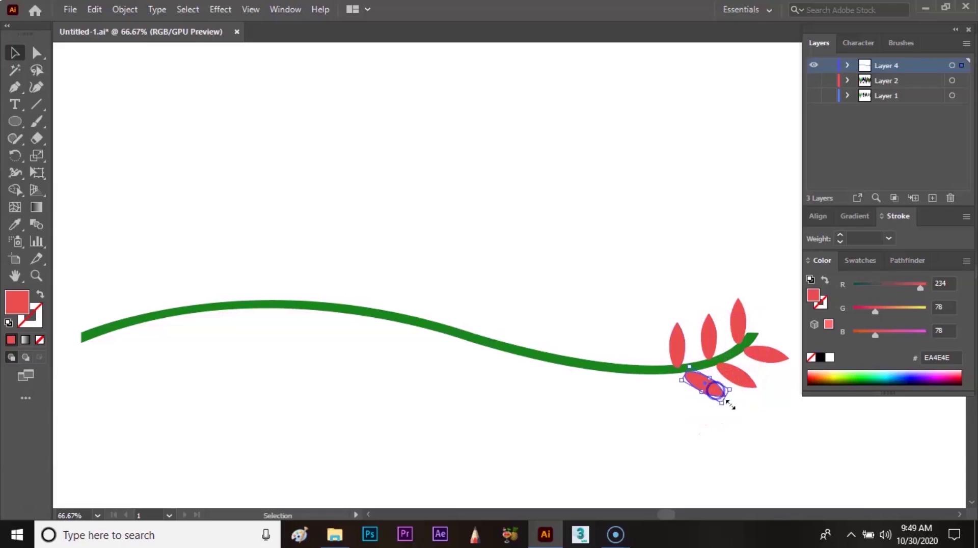
mouse_move(726, 412)
mouse_down()
mouse_move(734, 407)
mouse_move(702, 393)
mouse_move(672, 401)
mouse_move(696, 385)
mouse_up()
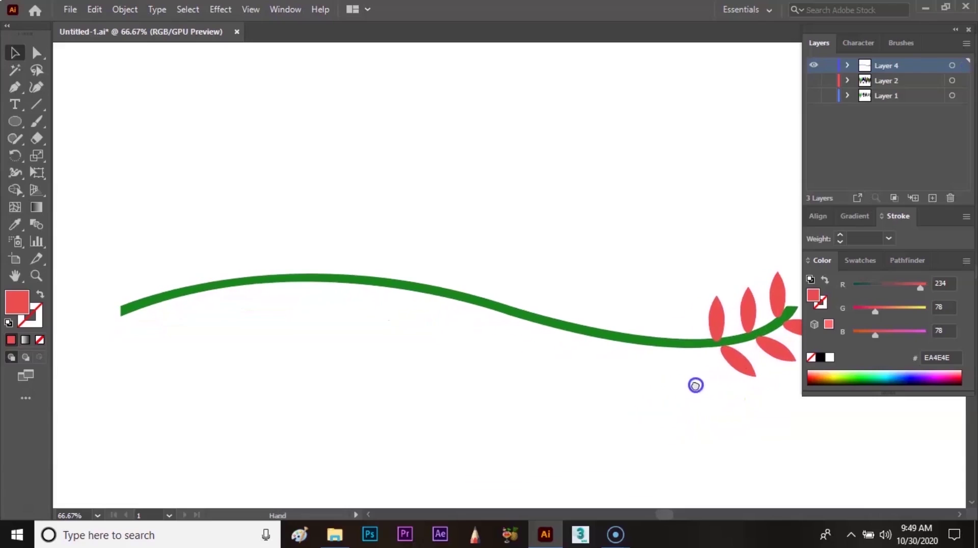
- Copy another leaf pair further left and rotate its lower leaf to match
click(732, 372)
shift+click(714, 317)
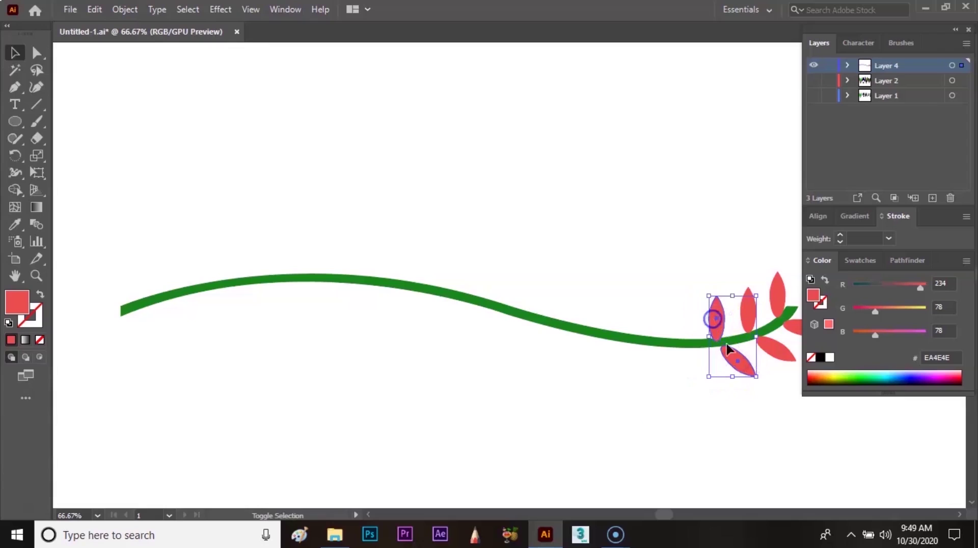
drag(745, 376, 708, 369)
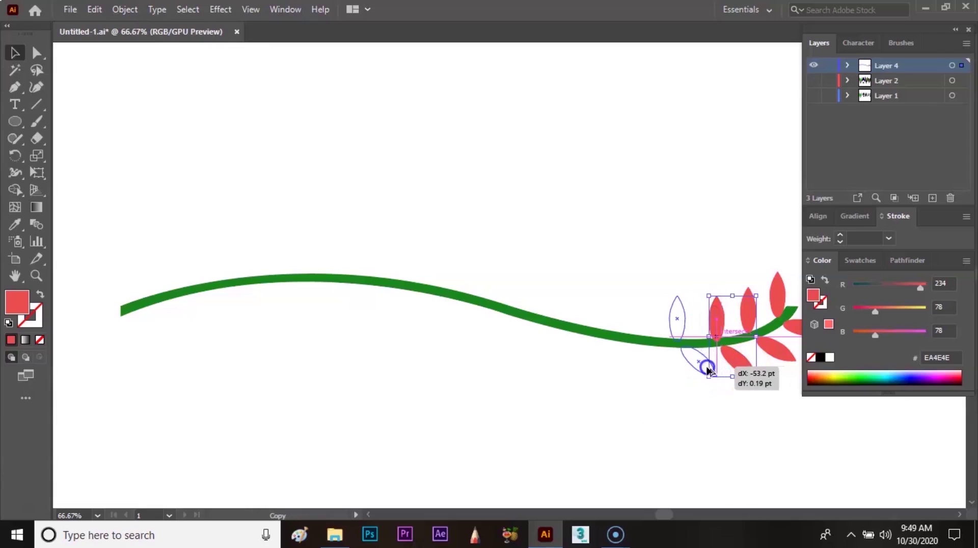
click(712, 402)
click(702, 367)
mouse_move(717, 389)
mouse_down()
mouse_move(710, 397)
mouse_move(704, 375)
mouse_up()
click(739, 388)
- Move the upright leaf onto the stem, tilt it slightly and nudge it right
click(705, 372)
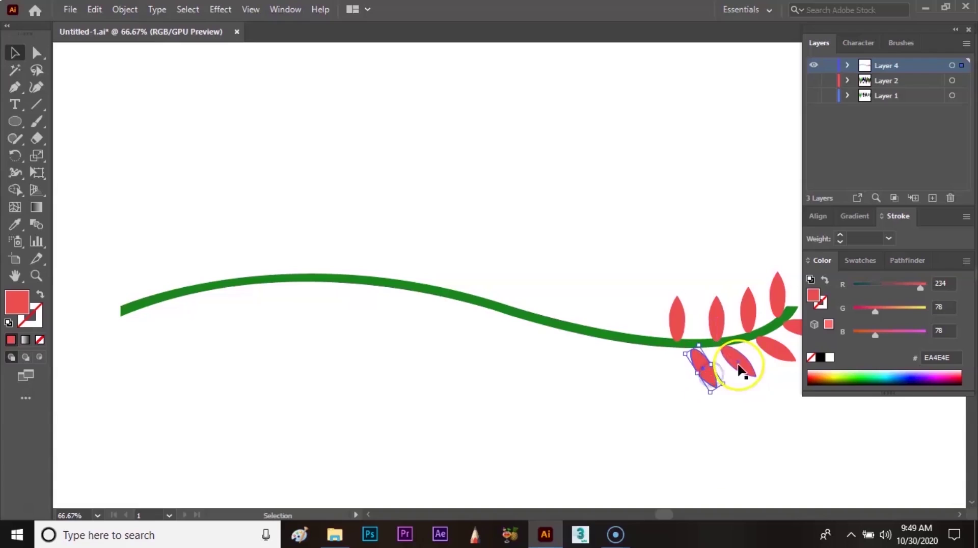
mouse_move(679, 317)
mouse_down()
mouse_move(692, 315)
mouse_move(705, 288)
mouse_up()
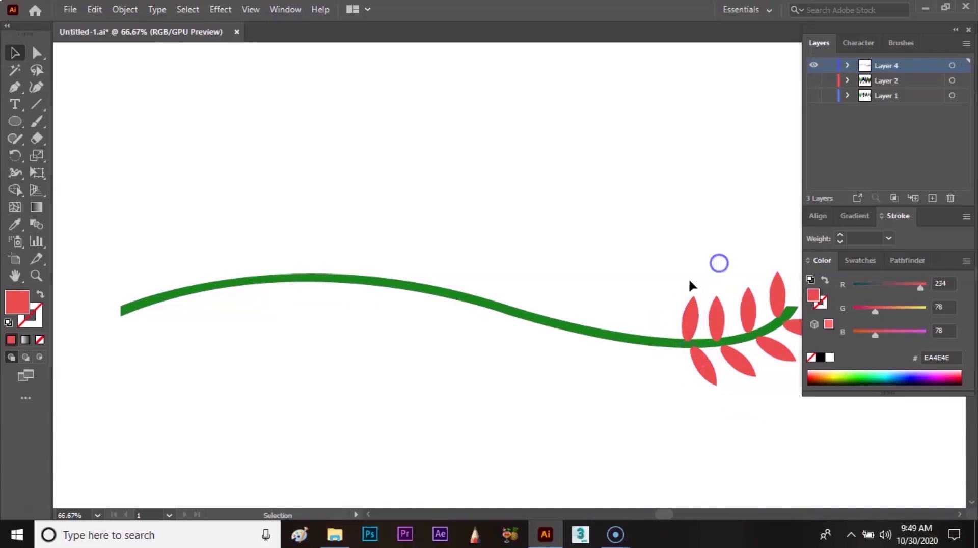
click(717, 323)
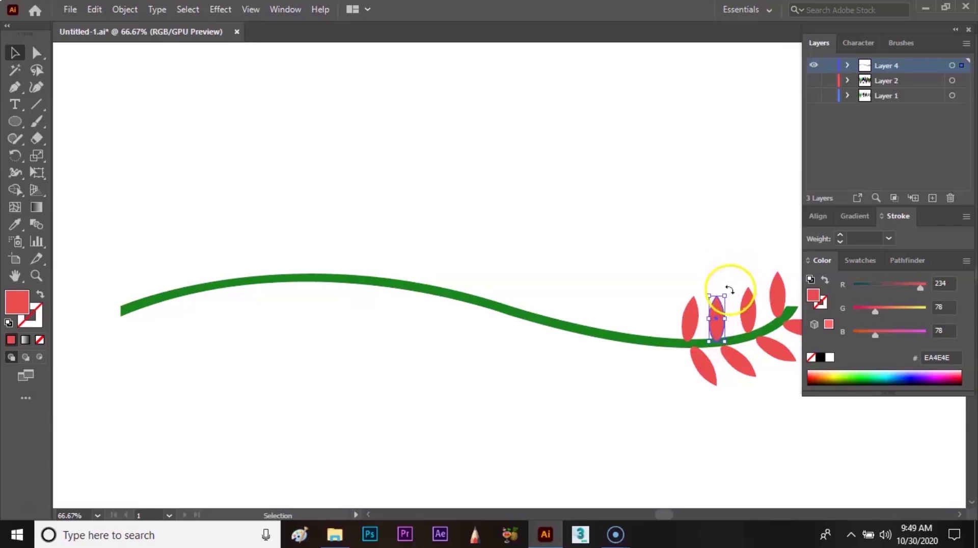
drag(730, 289, 736, 284)
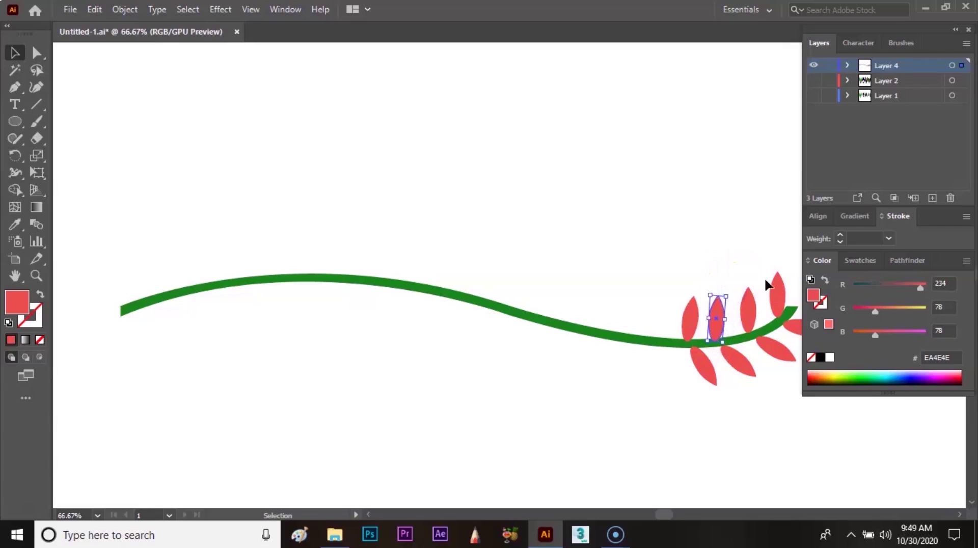
key(Right)
key(Right)
key(Right)
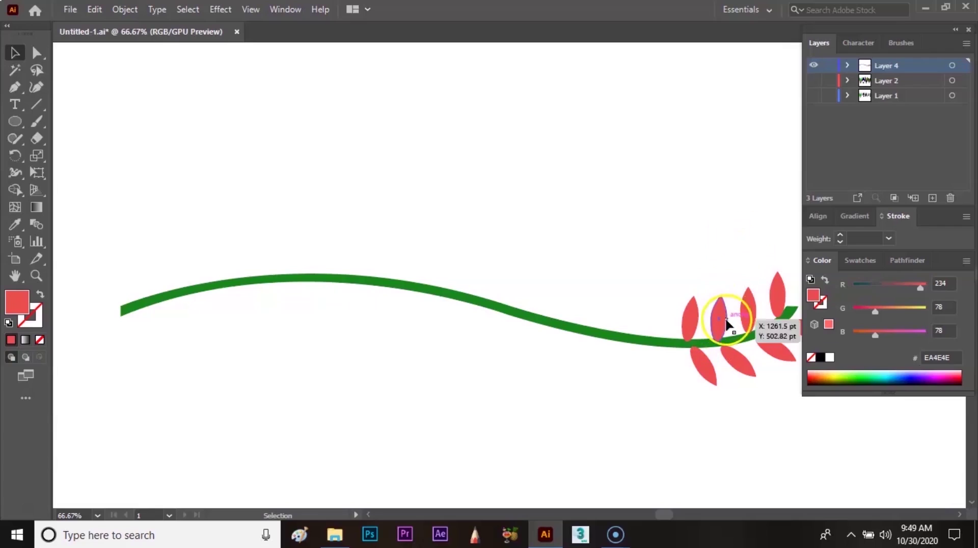
click(706, 263)
- Copy the leaf pair further left, rotating and nudging the new leaf against the stem
click(703, 370)
shift+click(692, 316)
drag(703, 375, 634, 370)
click(682, 236)
click(620, 330)
drag(628, 285, 640, 282)
key(Right)
key(Right)
key(Right)
key(Right)
key(Right)
key(Right)
key(Up)
key(Up)
key(Up)
key(Right)
key(Right)
key(Right)
key(Up)
key(Up)
key(Up)
- Tilt the neighbouring upper leaf rightward and shift the lower-left leaf slightly
click(663, 321)
drag(668, 288, 686, 279)
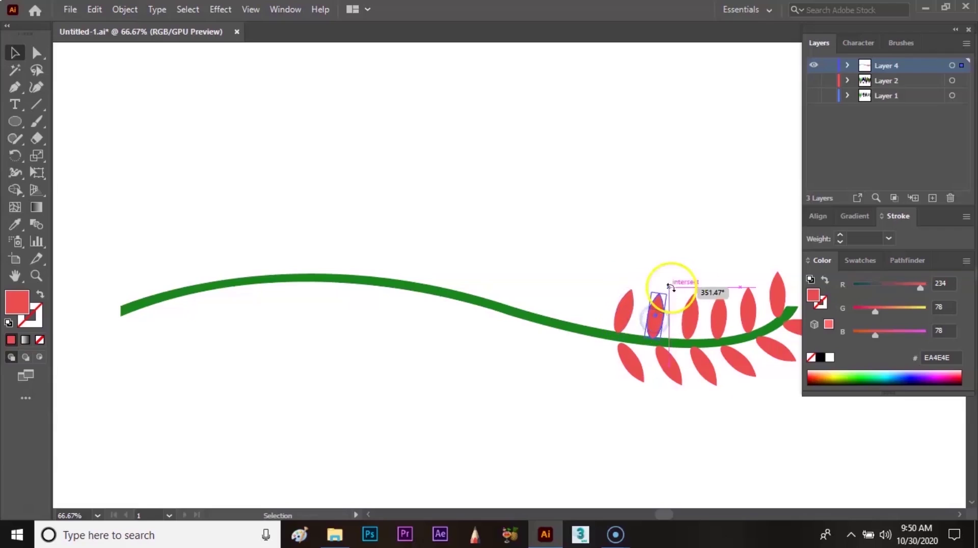
click(685, 267)
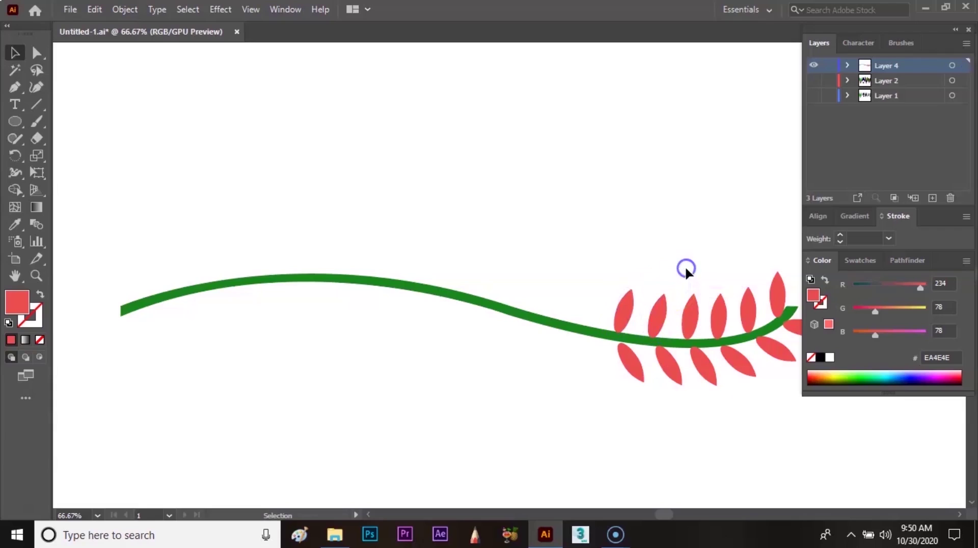
click(631, 365)
drag(628, 362, 633, 364)
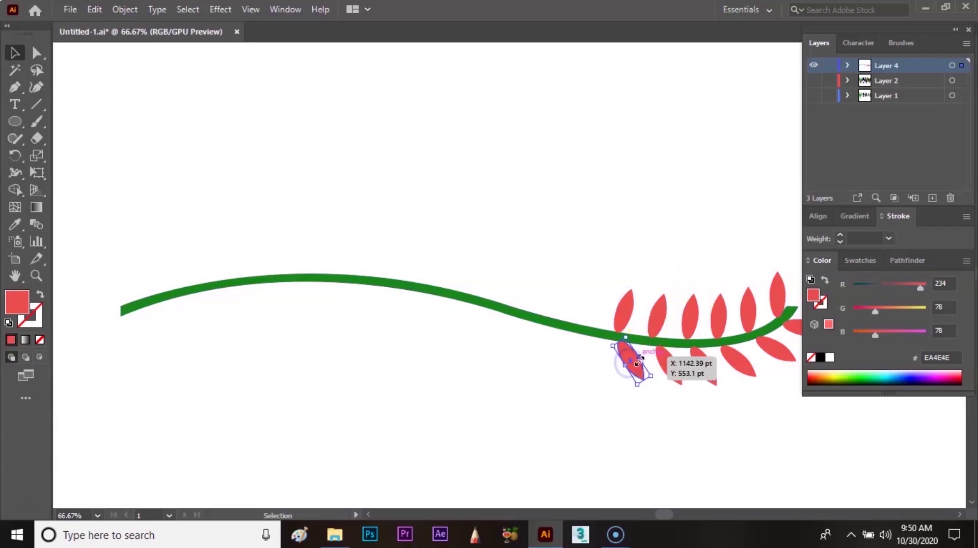
- Try moving the two left leaves further along the stem, then undo
shift+click(621, 319)
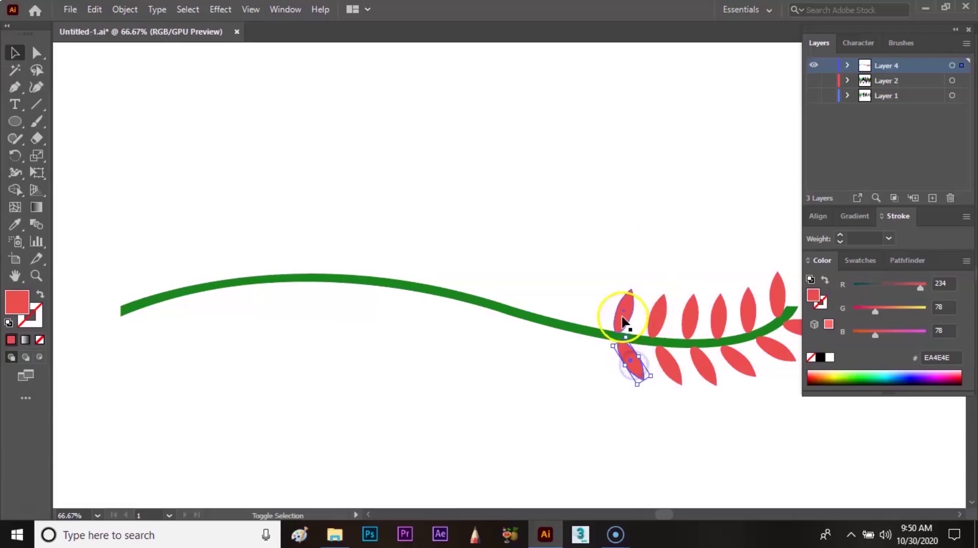
drag(631, 367, 595, 356)
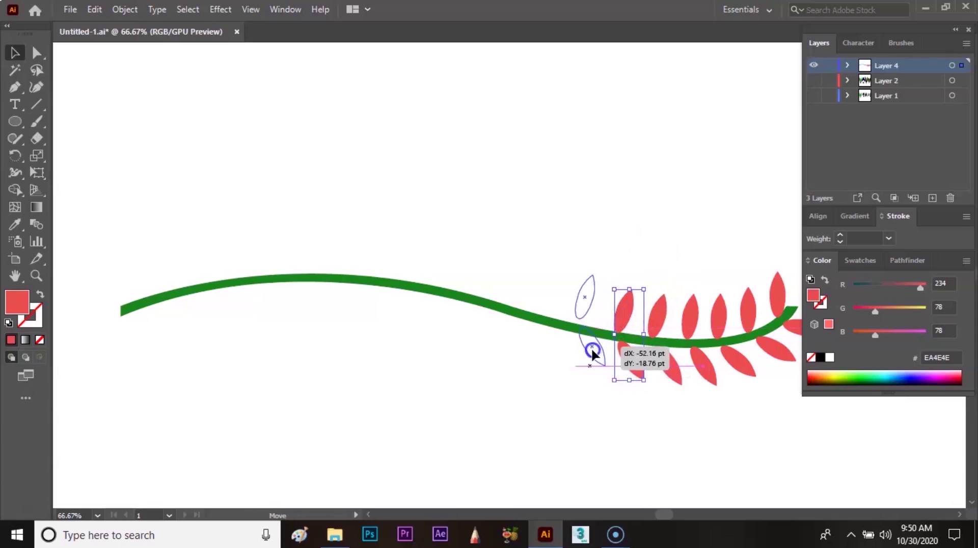
drag(594, 356, 563, 346)
key(ctrl+z)
- Tilt the upper-left leaves to follow the stem and rotate the lower leaf slightly clockwise
click(625, 227)
click(560, 306)
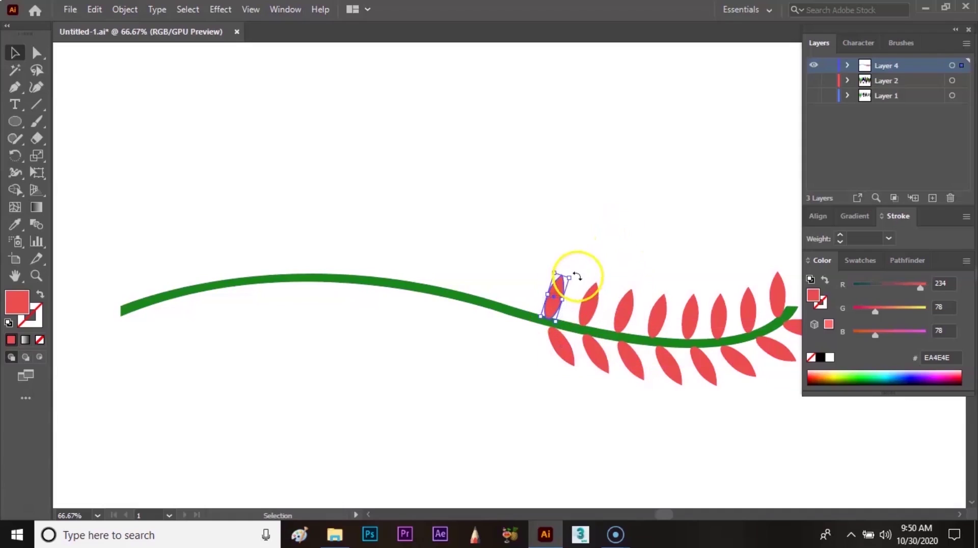
mouse_move(580, 278)
mouse_down()
mouse_move(589, 312)
mouse_move(611, 283)
mouse_move(623, 287)
mouse_move(622, 311)
mouse_move(646, 291)
mouse_move(562, 300)
mouse_move(567, 353)
mouse_move(530, 343)
mouse_up()
click(577, 239)
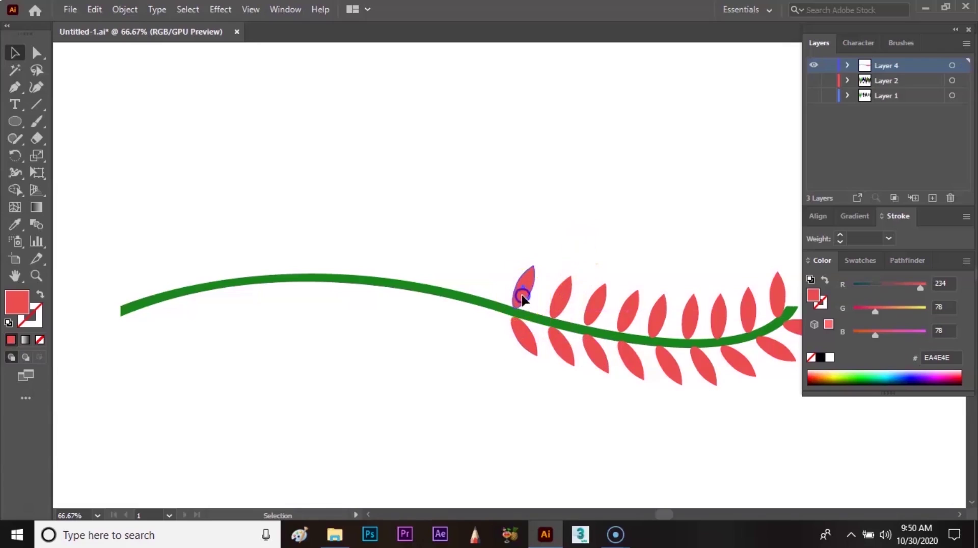
drag(552, 264, 550, 268)
key(Down)
key(Down)
key(Down)
click(594, 237)
click(530, 351)
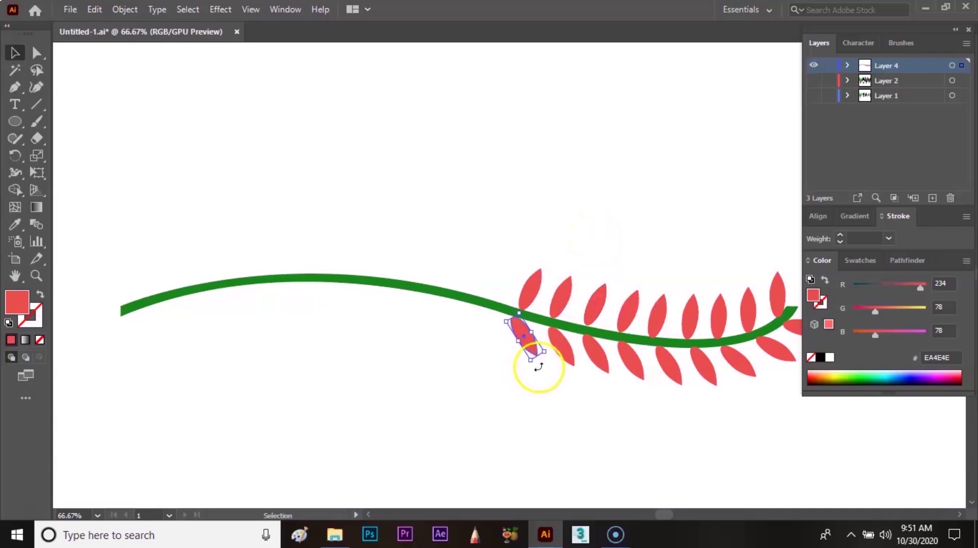
drag(539, 369, 534, 371)
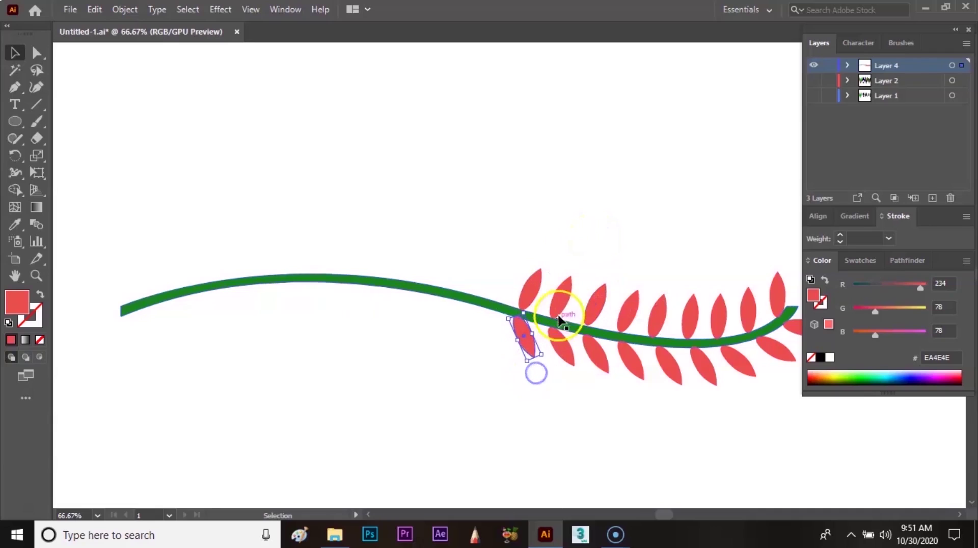
- Copy the leaf pair leftward twice, nudging it up, to reach the vine's left end
click(572, 239)
click(531, 339)
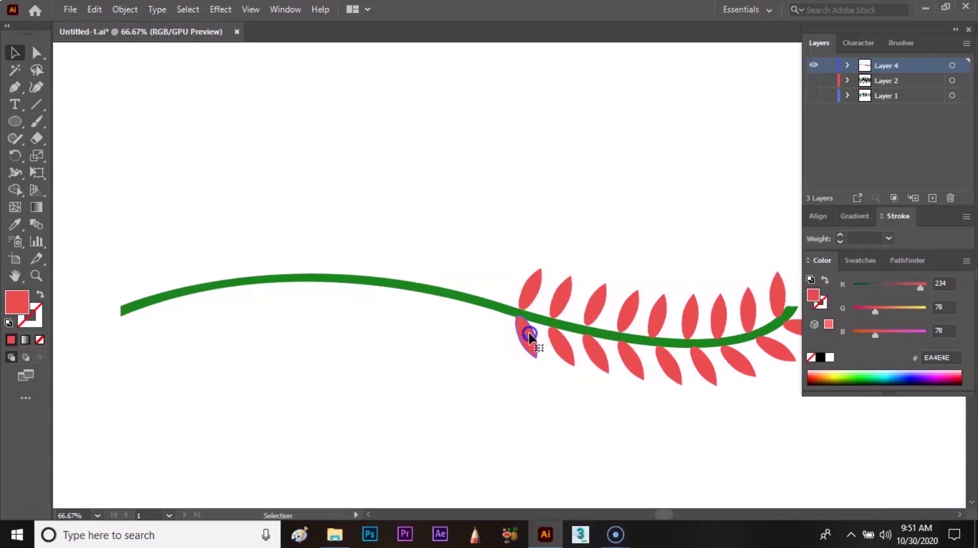
shift+click(535, 288)
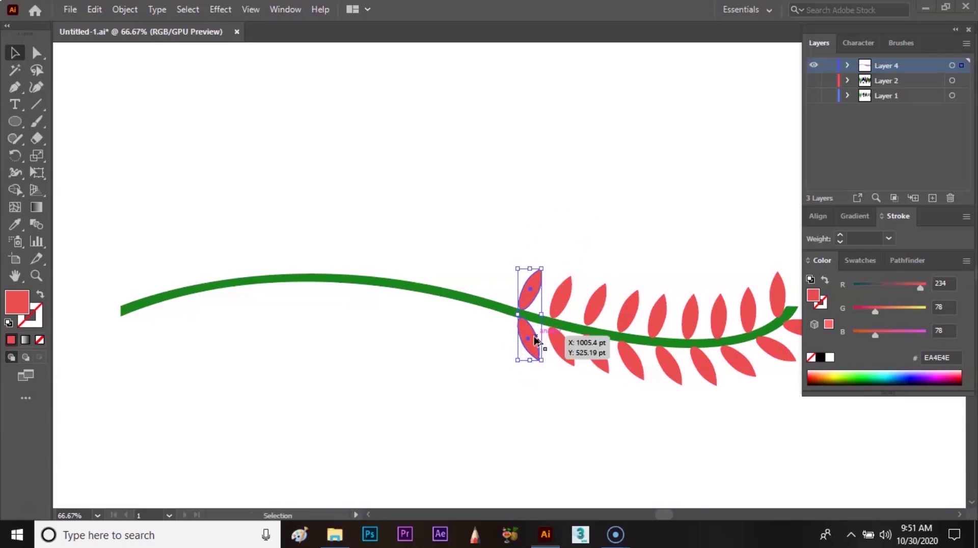
drag(535, 342, 409, 314)
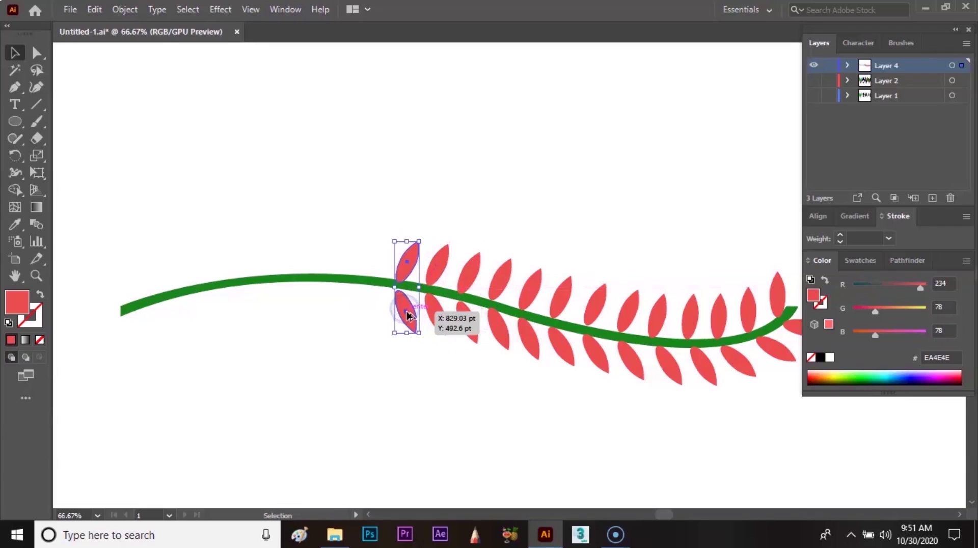
key(Up)
key(Up)
key(Up)
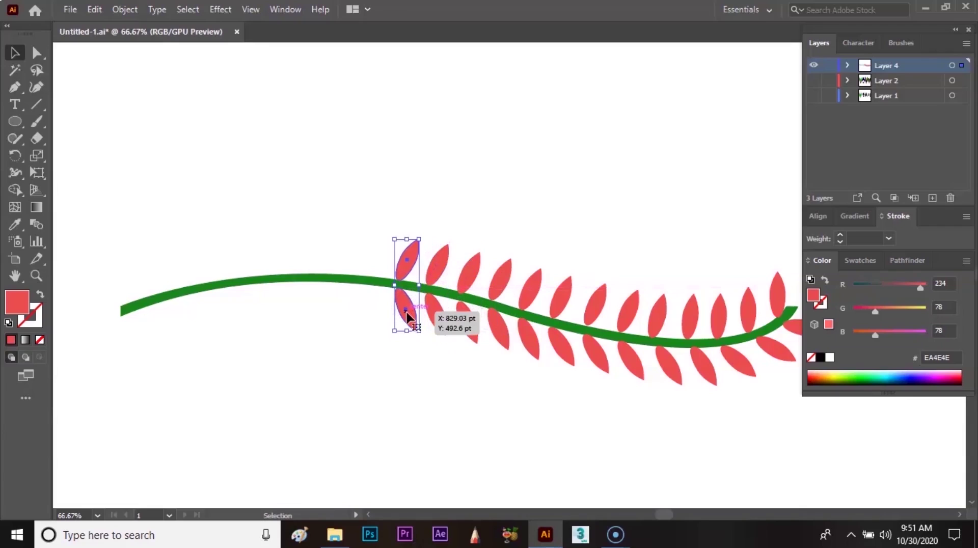
mouse_move(408, 316)
mouse_down()
mouse_move(277, 305)
mouse_move(218, 317)
mouse_move(236, 341)
mouse_move(206, 316)
mouse_move(134, 336)
mouse_up()
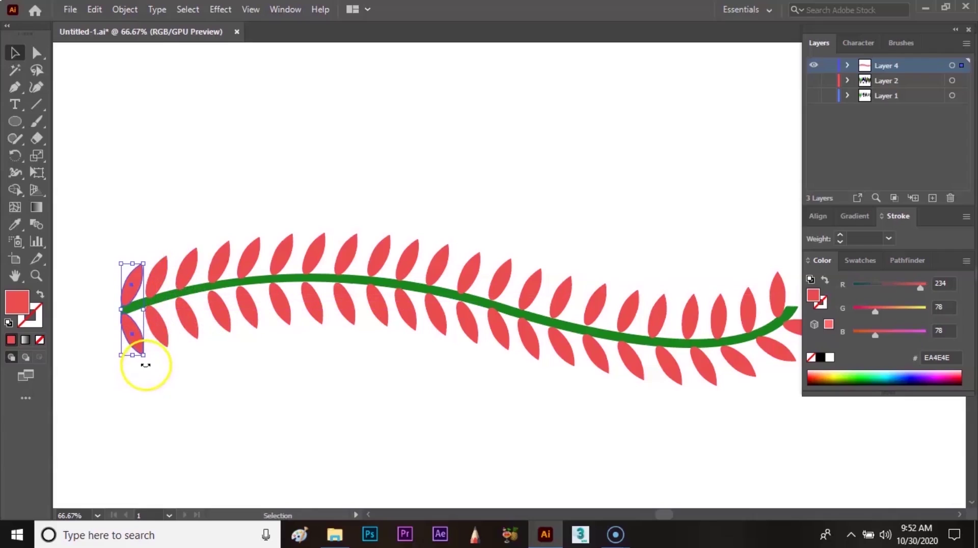
- Zoom out, select the vine and all leaves, and group them with Object > Group
click(256, 377)
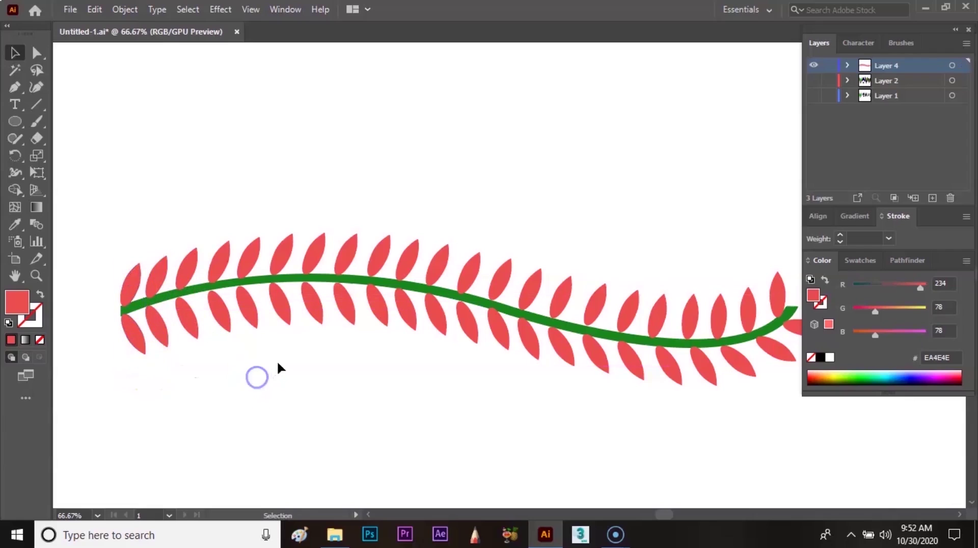
key(ctrl+minus)
key(ctrl+minus)
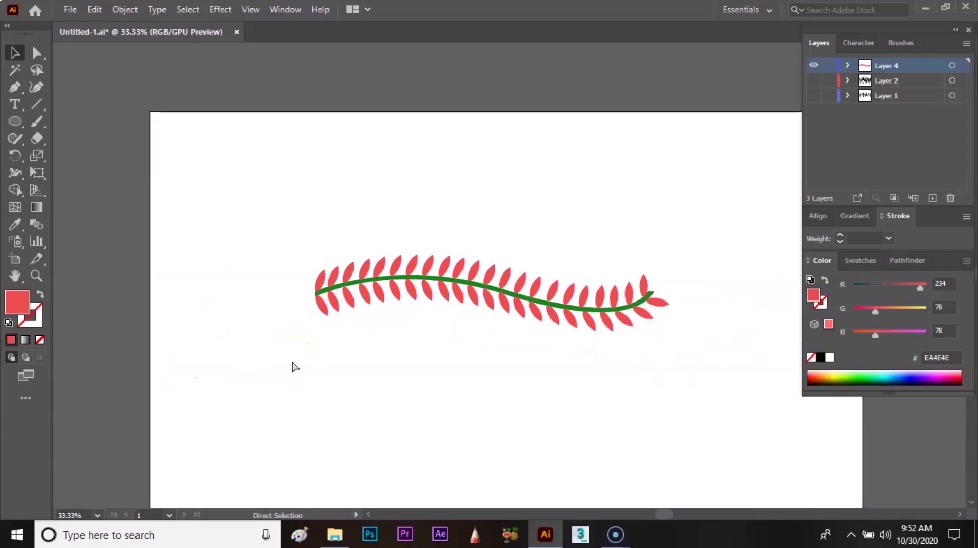
key(ctrl+minus)
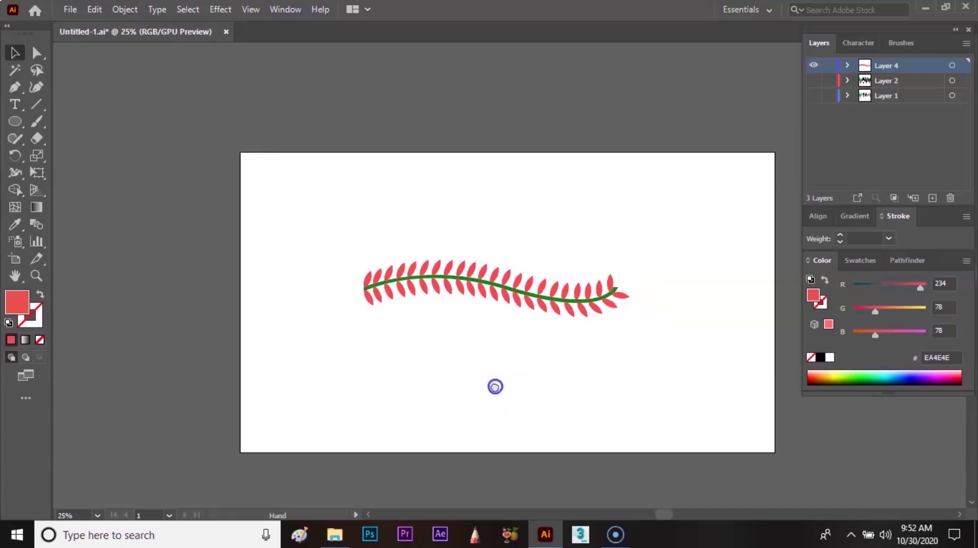
drag(495, 387, 432, 349)
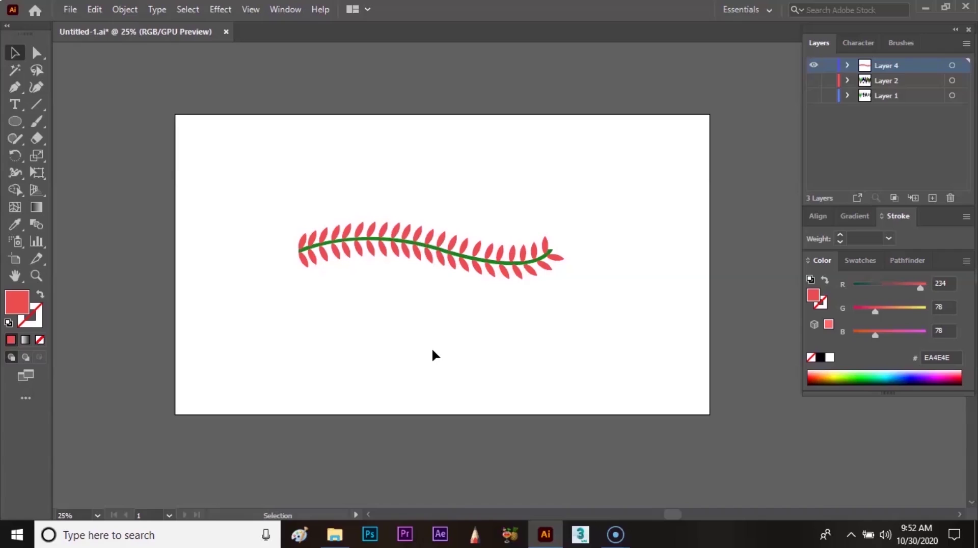
drag(240, 160, 591, 324)
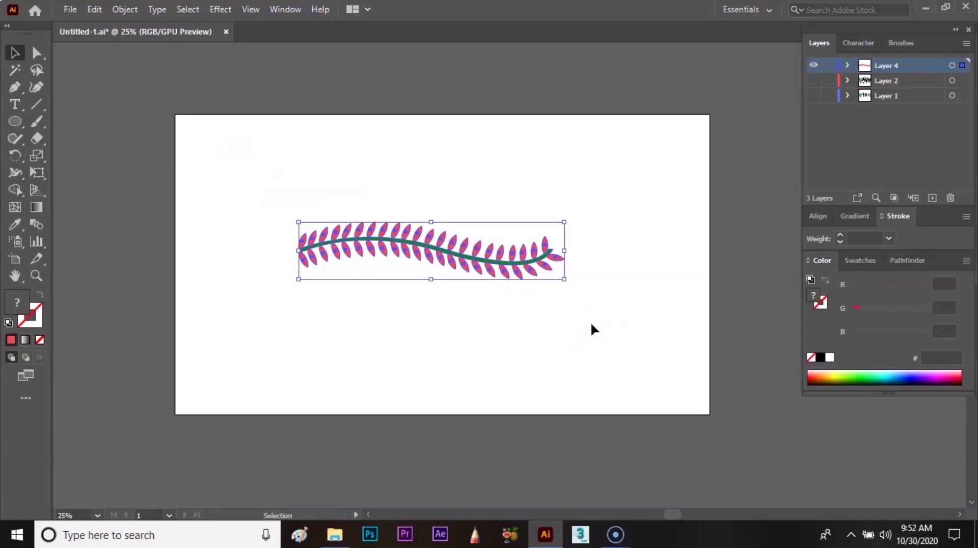
click(125, 9)
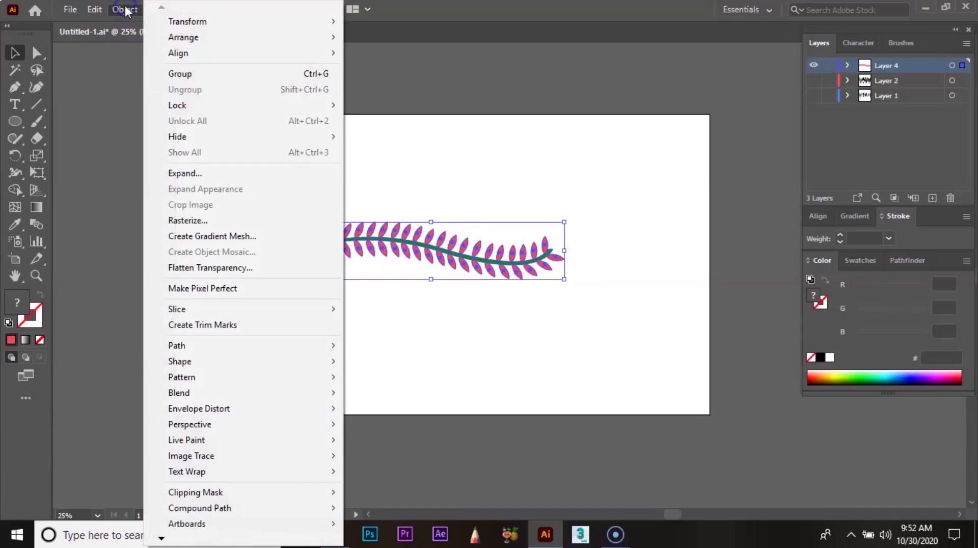
click(192, 75)
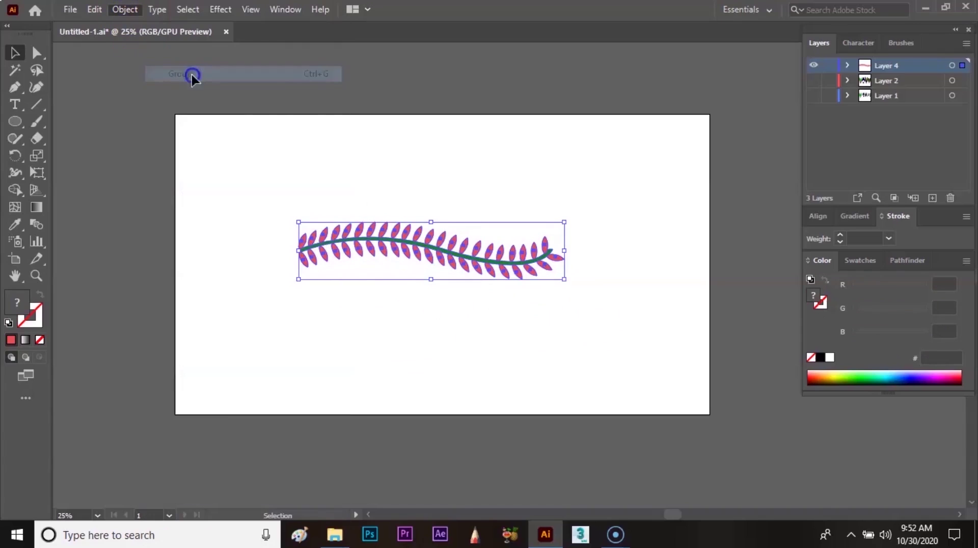
- Move the grouped vine up near the top of the artboard
click(470, 158)
drag(476, 254, 474, 174)
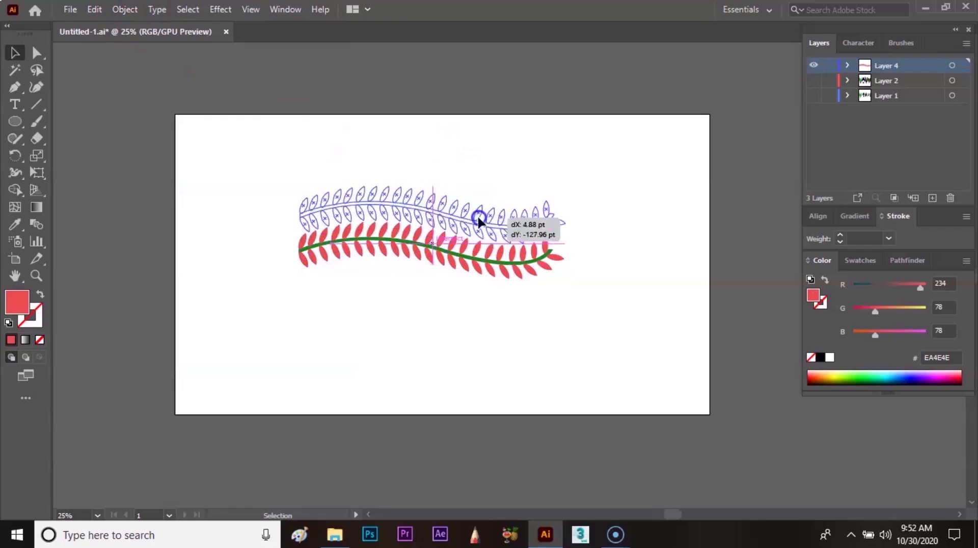
click(564, 246)
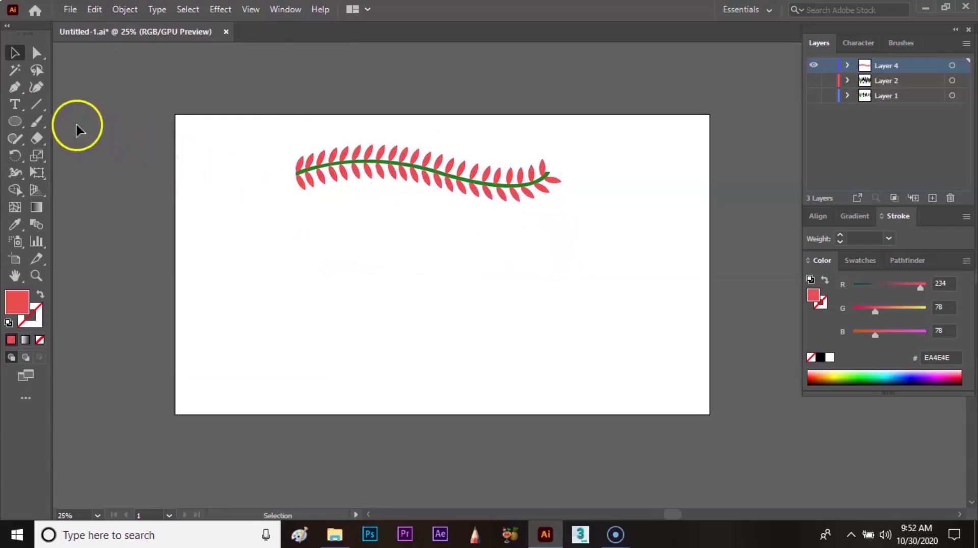
- Type 'Smile' below the vine, then enlarge it and centre it
click(15, 104)
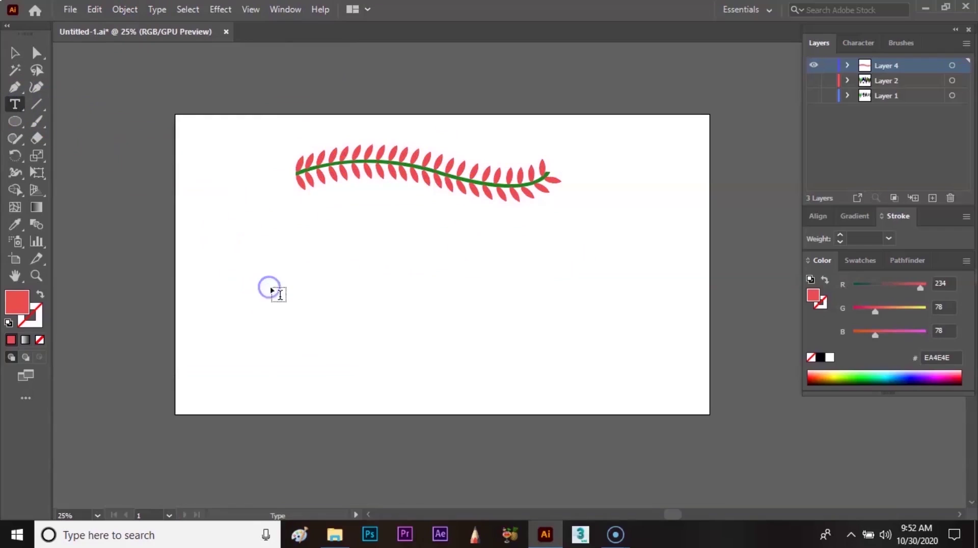
click(270, 284)
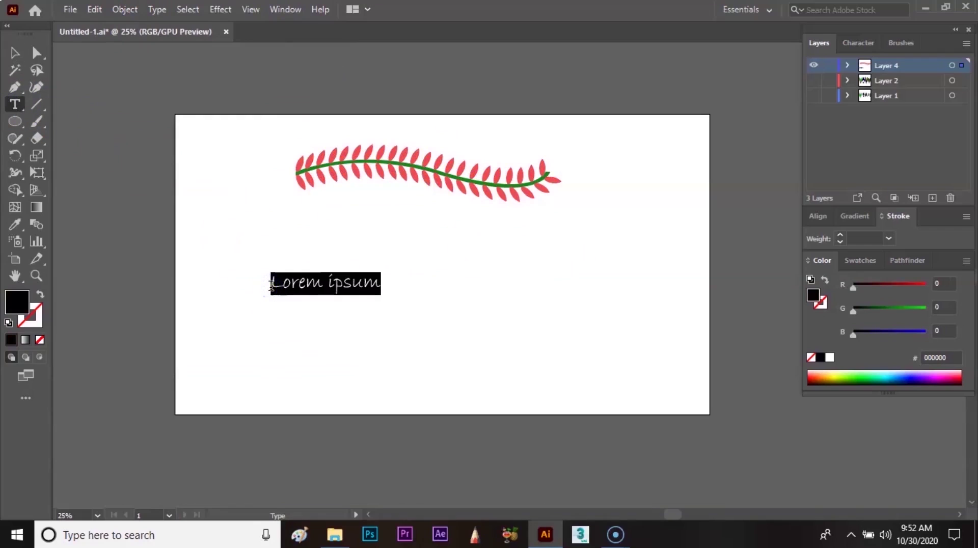
text(Smile)
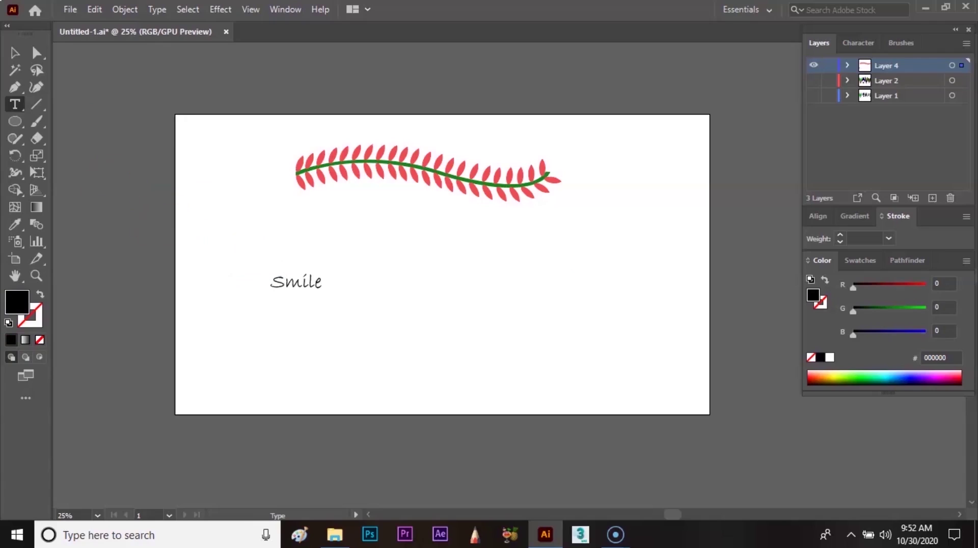
click(14, 53)
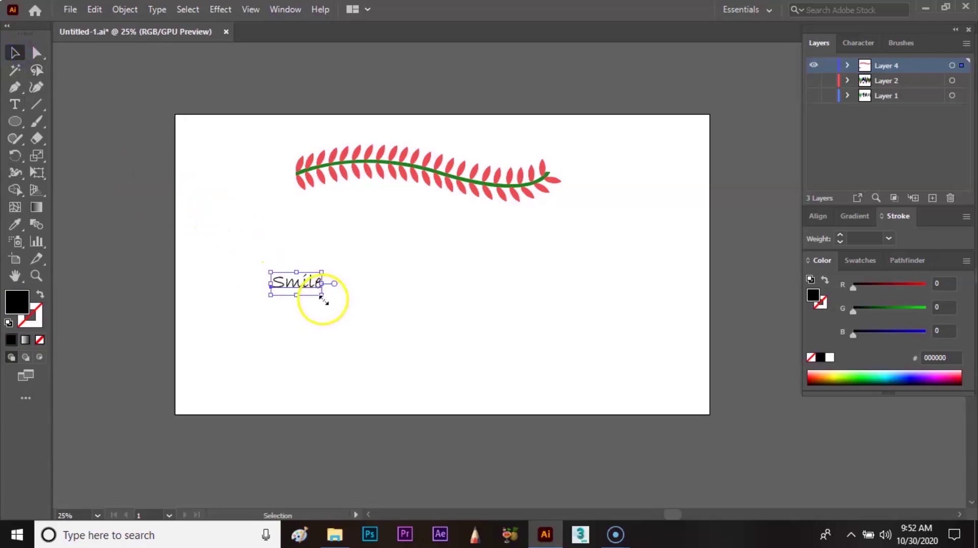
drag(322, 296, 646, 390)
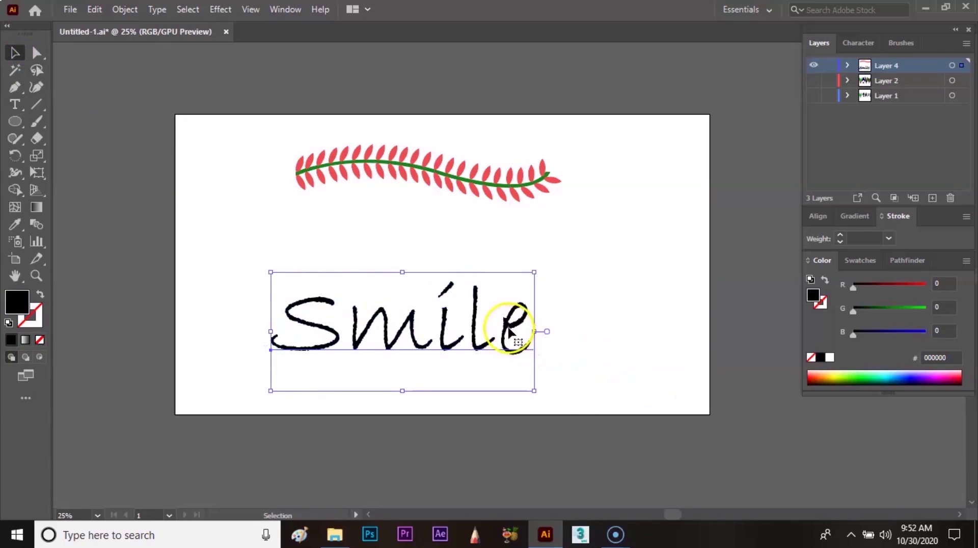
drag(508, 330, 532, 298)
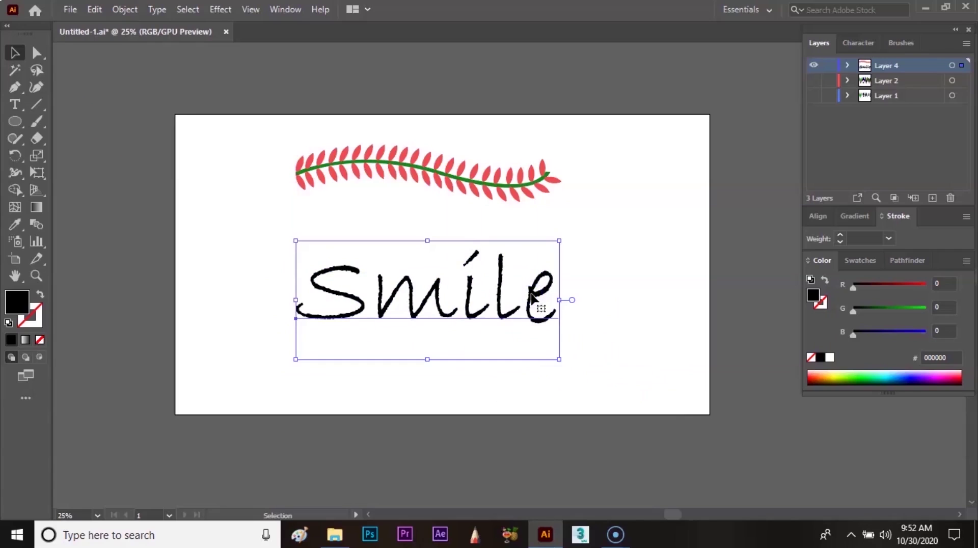
- Set the Smile text in Bodoni MT Black
click(155, 9)
click(266, 42)
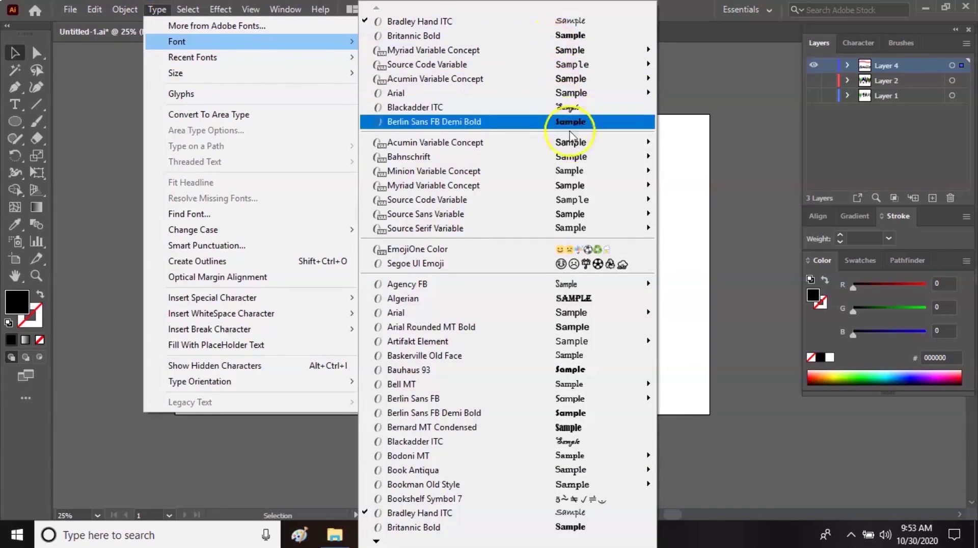
click(643, 315)
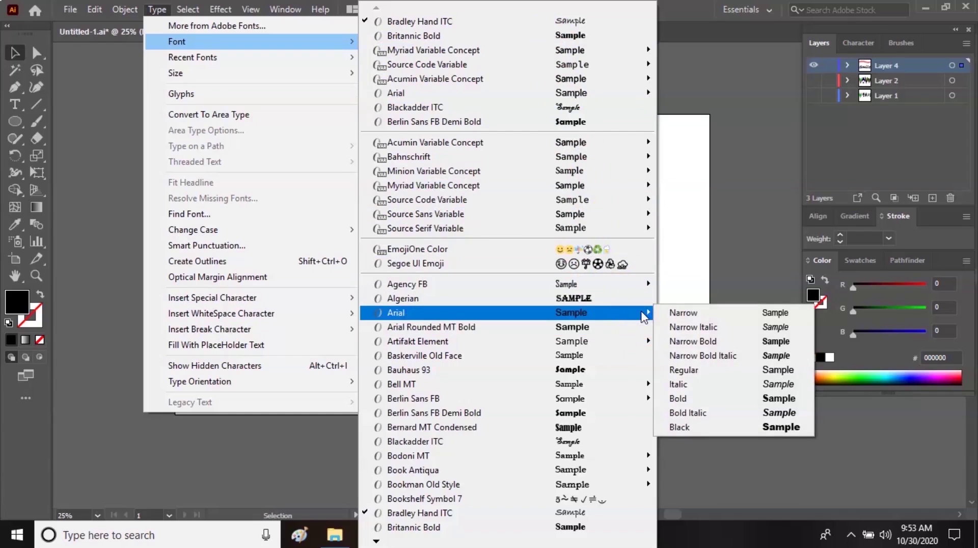
mouse_move(409, 456)
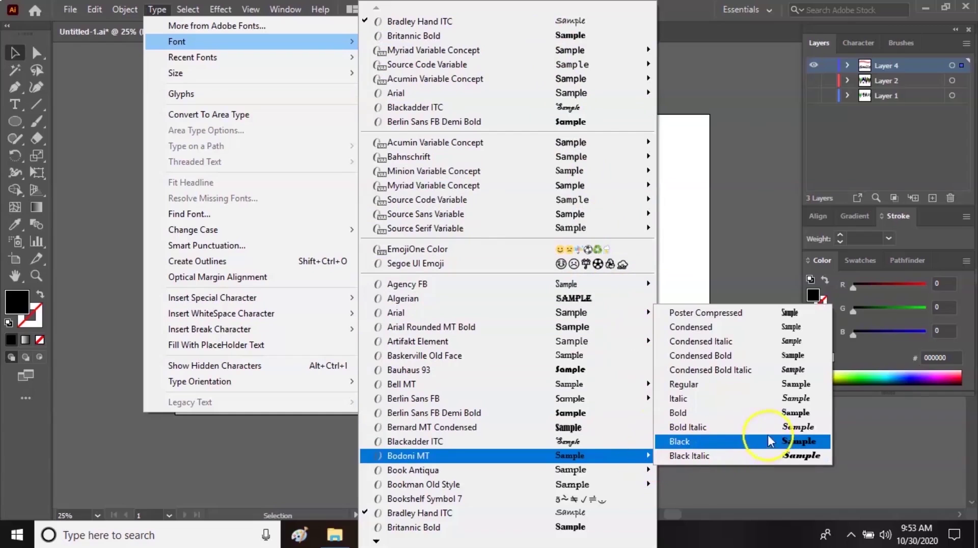
click(782, 427)
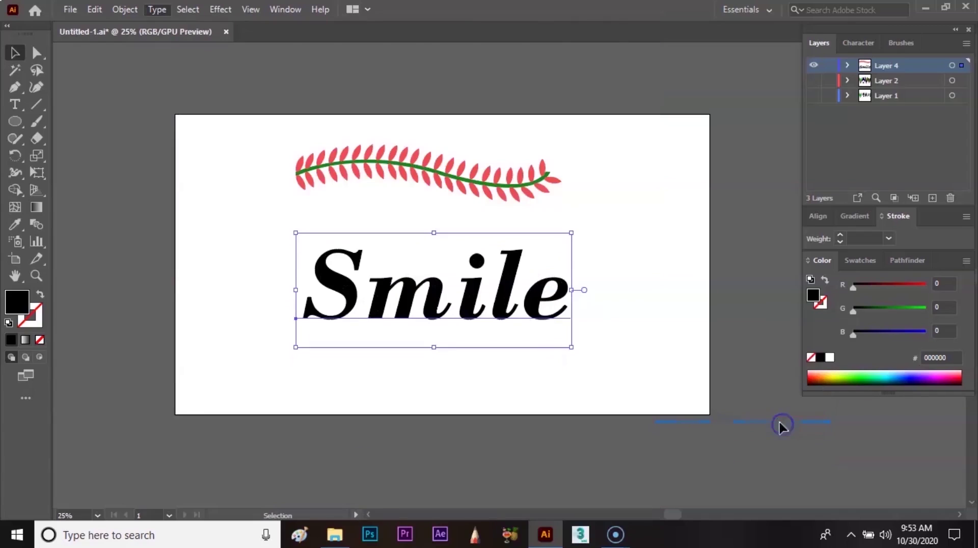
- Lay the Smile text over the leafy vine and move both to the artboard middle
drag(539, 283, 536, 158)
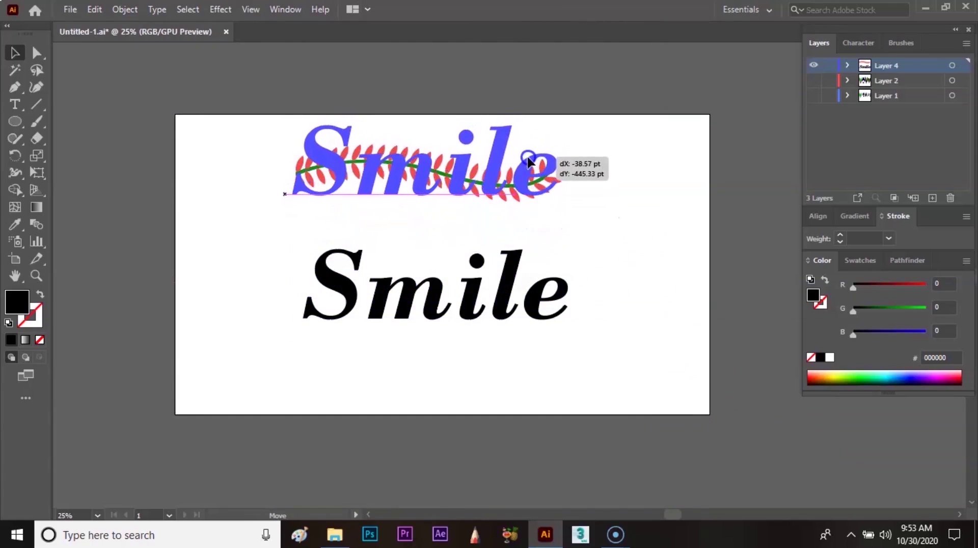
drag(536, 158, 532, 157)
click(592, 154)
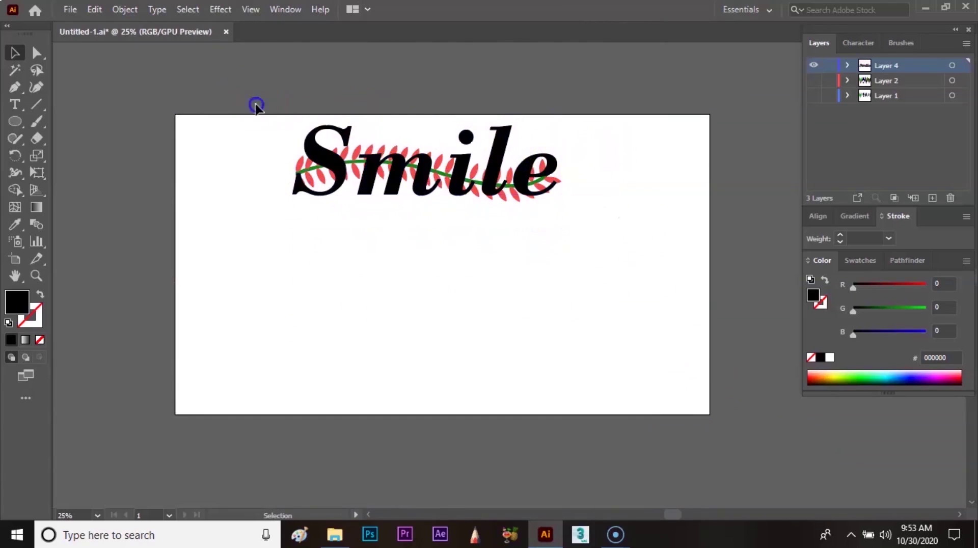
drag(255, 102, 627, 228)
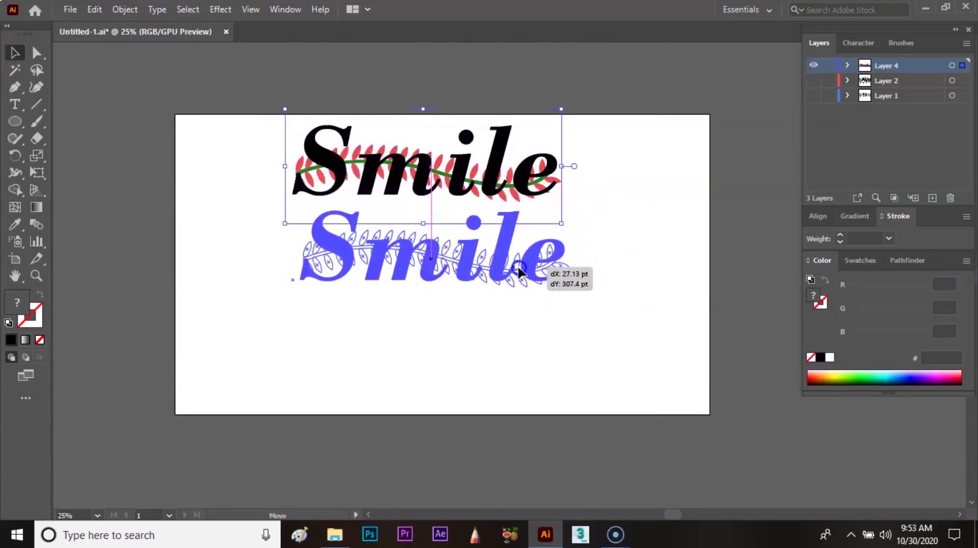
drag(515, 188, 517, 273)
click(613, 235)
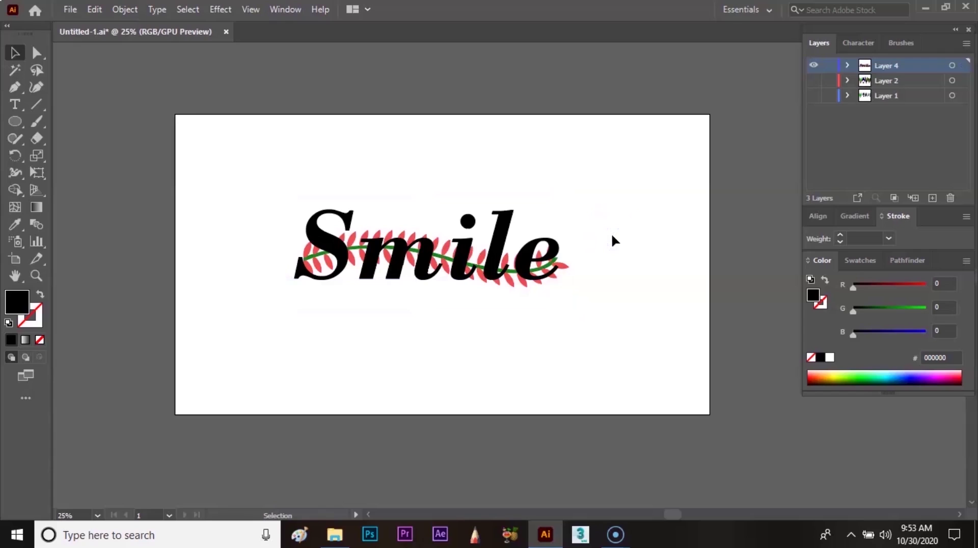
- Check the artwork in Outline view, return to Preview, and select the Smile text
key(a)
key(ctrl+y)
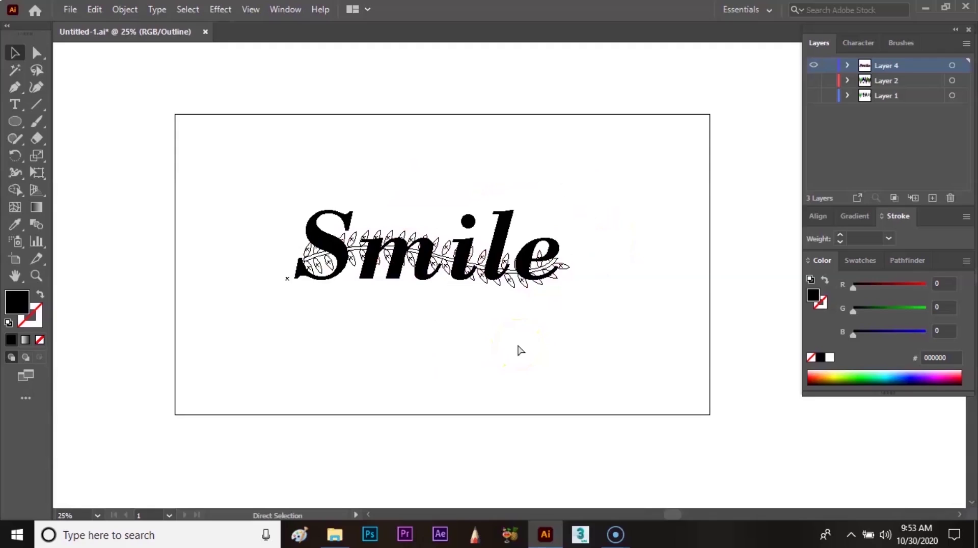
key(ctrl+y)
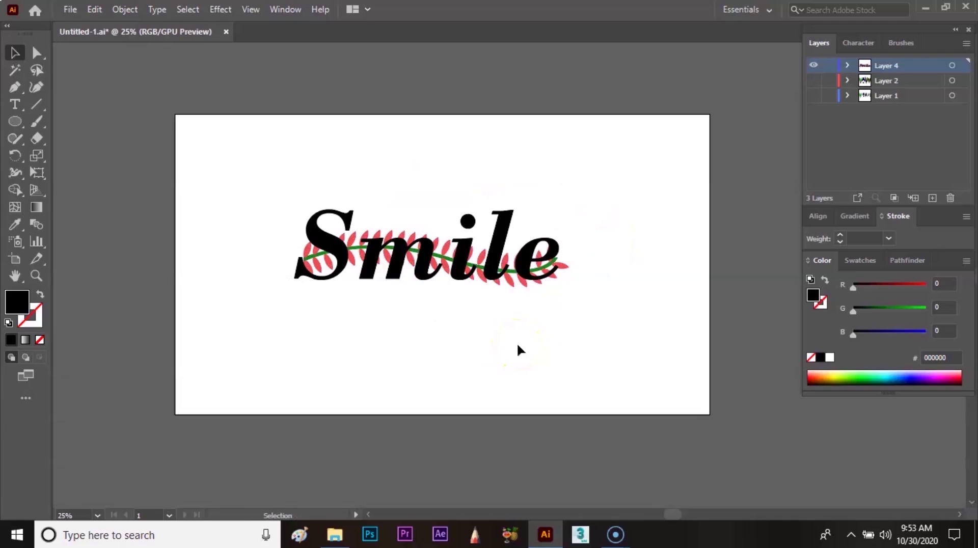
click(504, 235)
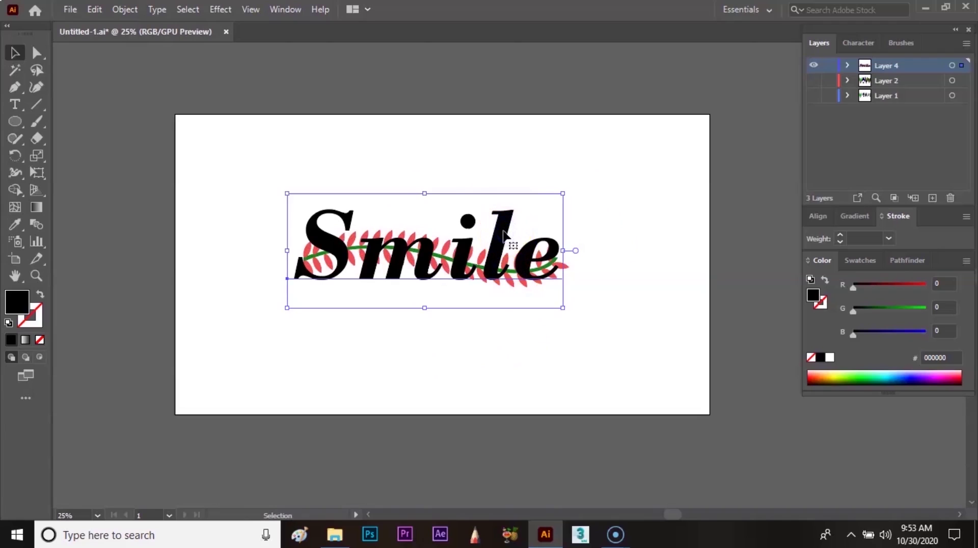
- Convert the Smile text to outlines with Type > Create Outlines
click(153, 9)
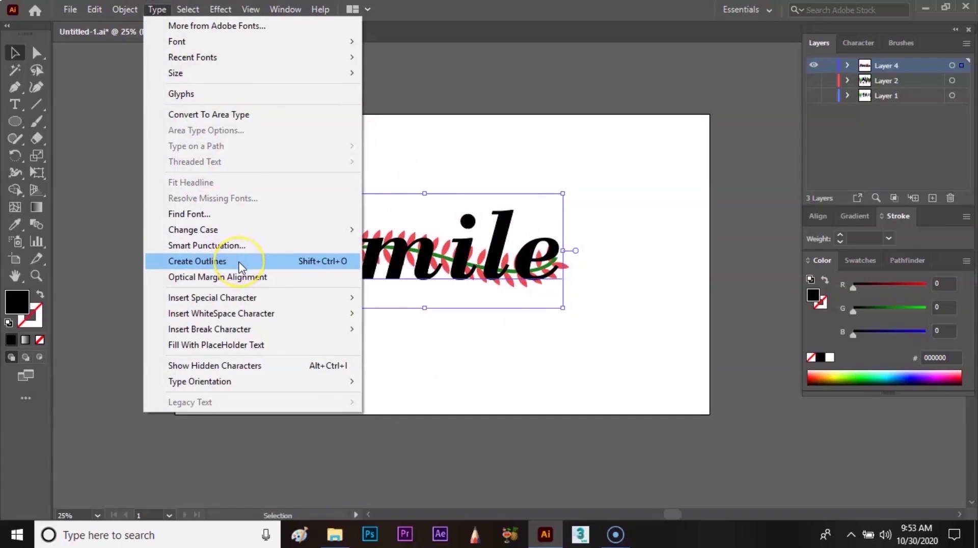
click(326, 262)
click(431, 147)
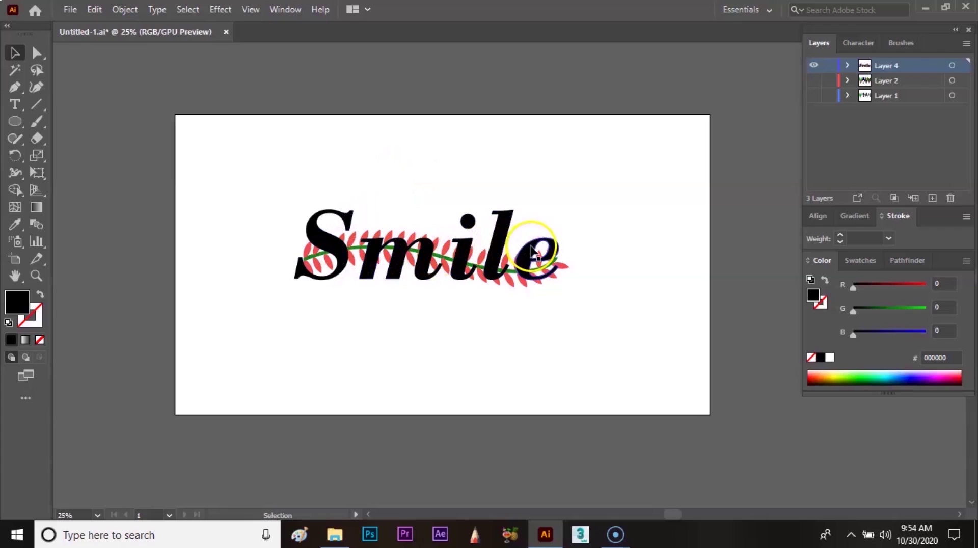
- Check the outlined letters in Outline view, then marquee-select all the Smile artwork
key(a)
key(ctrl+y)
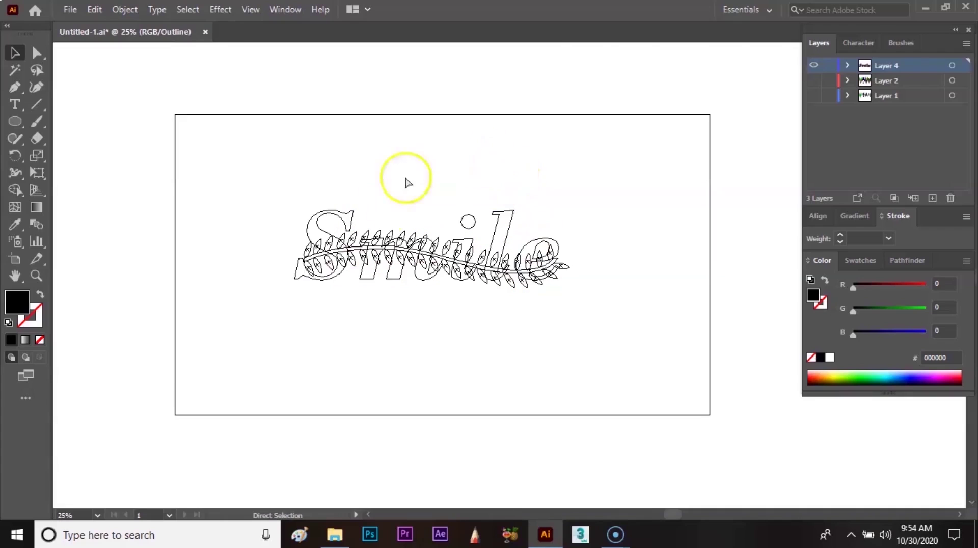
key(ctrl+y)
key(v)
drag(258, 191, 563, 318)
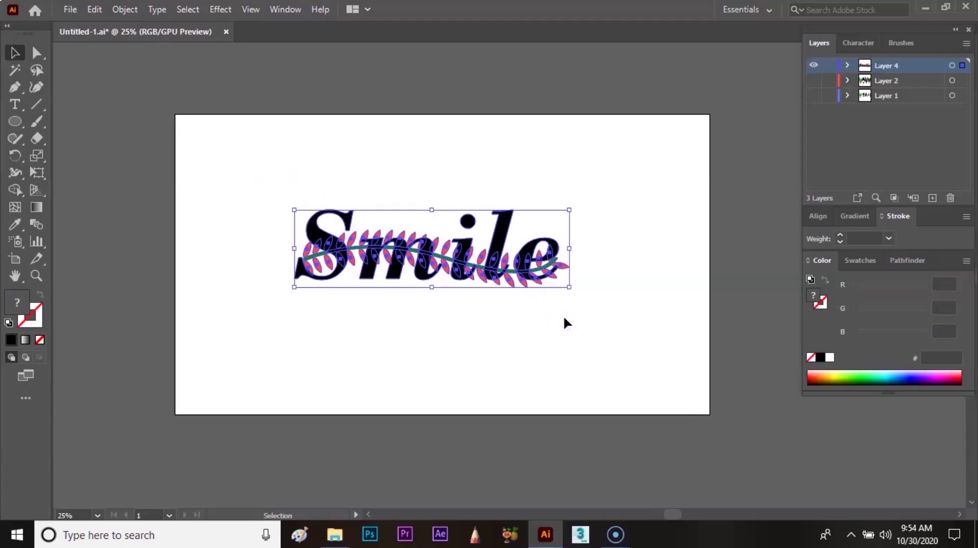
- Apply Pathfinder Divide to the overlapping letters, vine and leaves
click(907, 261)
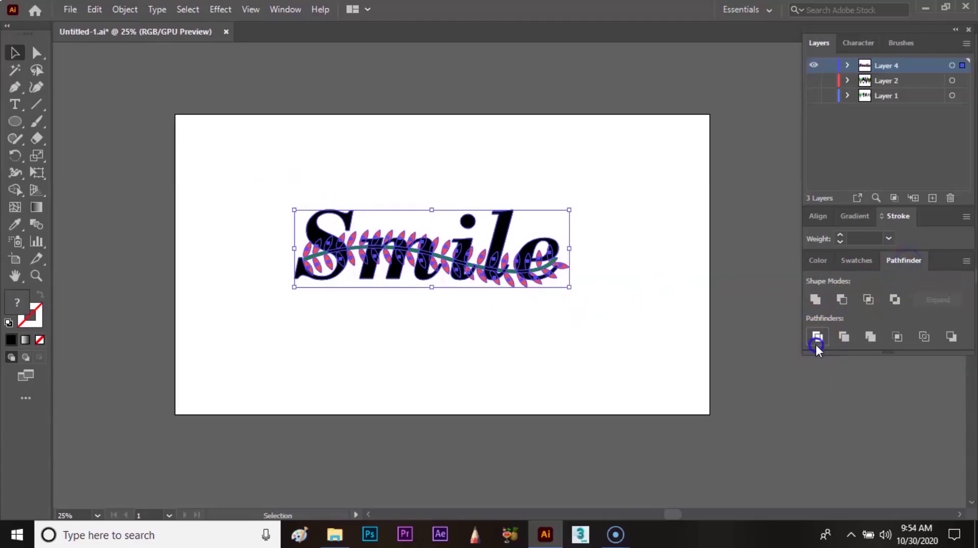
click(815, 345)
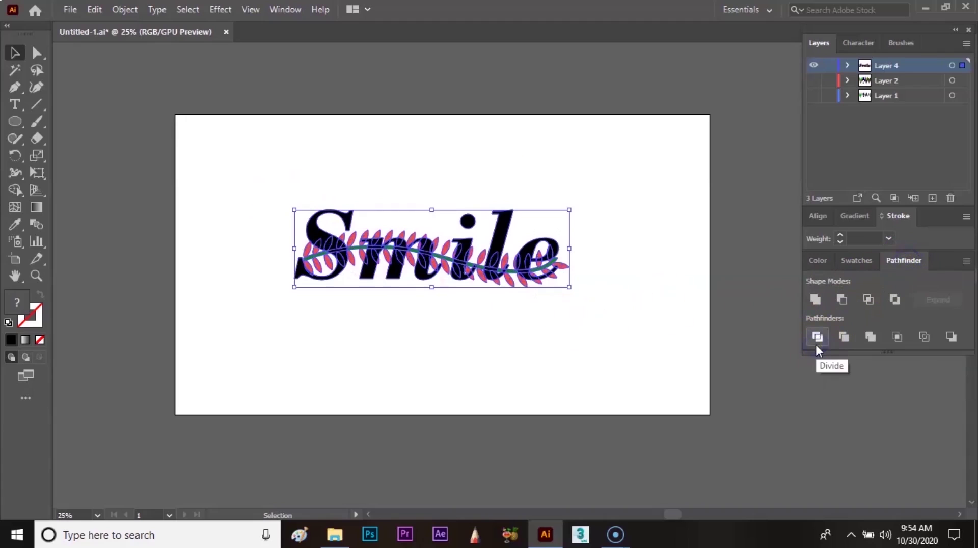
click(457, 317)
- Reselect all the divided artwork, ungroup it with Object > Ungroup, and zoom in
click(353, 265)
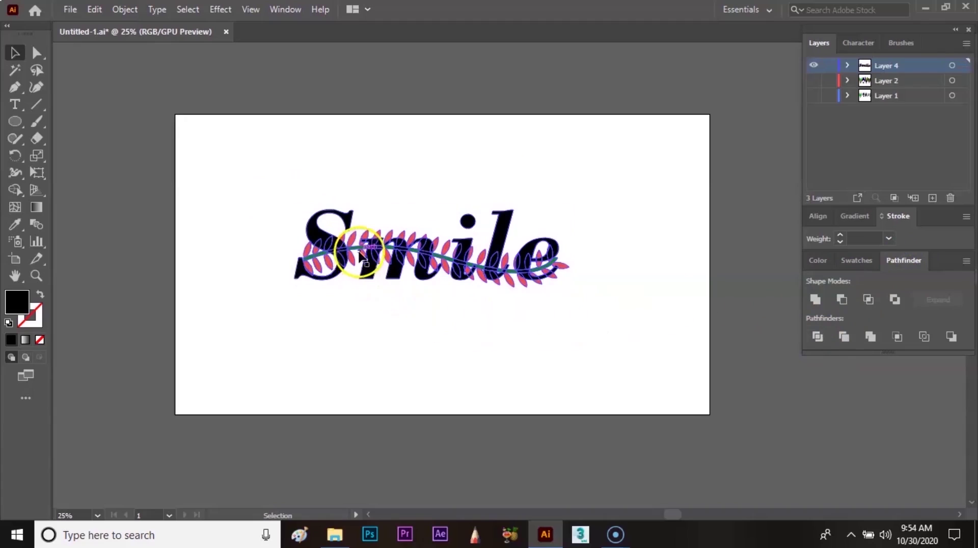
click(382, 312)
drag(264, 204, 569, 316)
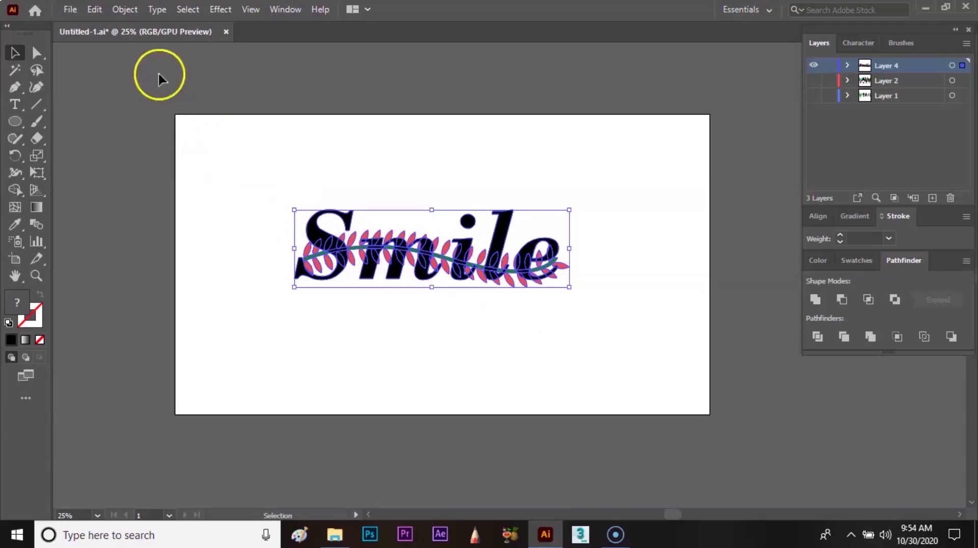
click(128, 10)
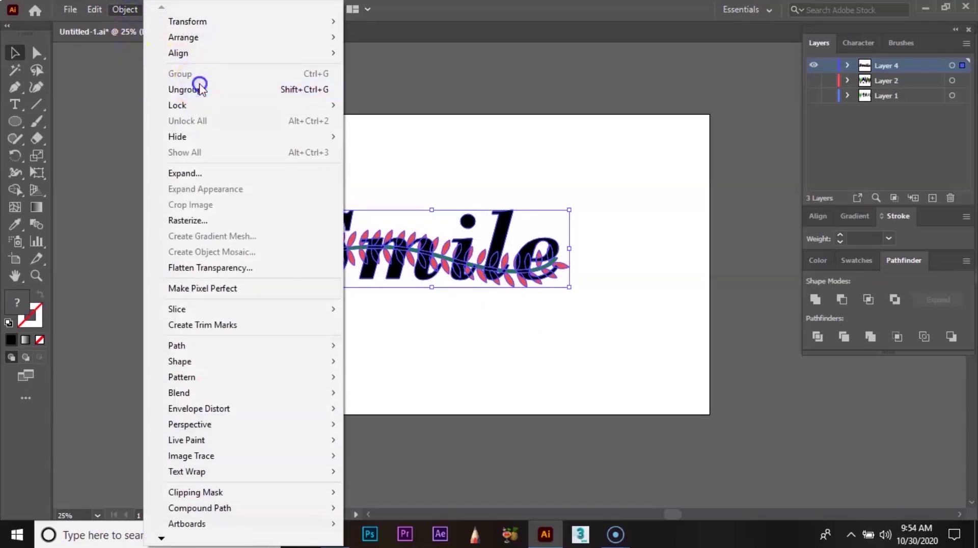
click(197, 85)
click(522, 152)
key(a)
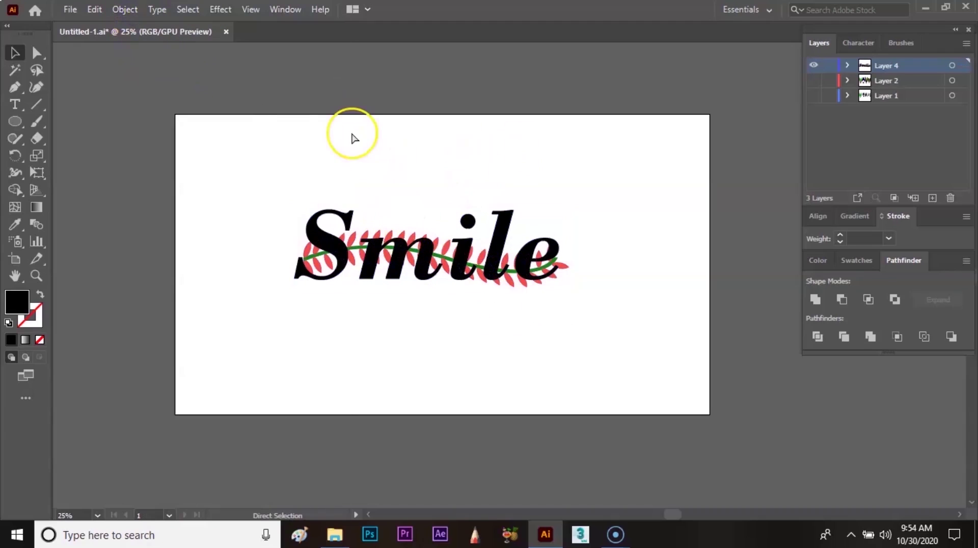
key(ctrl+equal)
key(ctrl+equal)
- Zoom in close on the S and select the blacked-out vine piece crossing it
drag(208, 257, 455, 293)
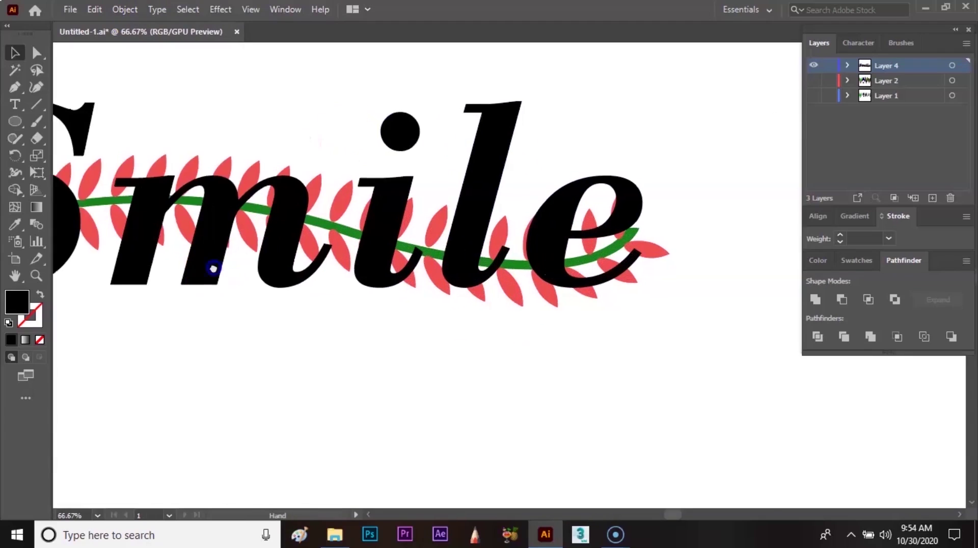
click(295, 226)
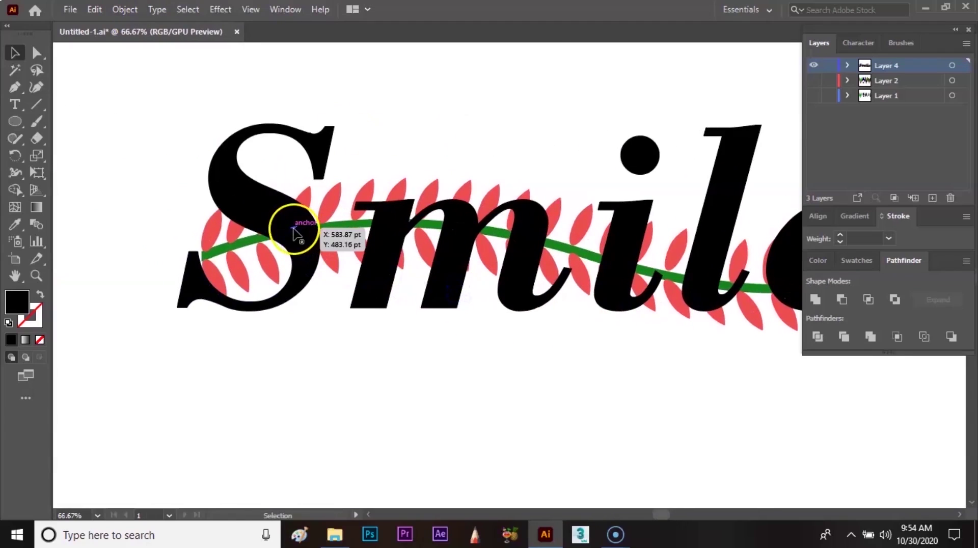
click(327, 253)
click(305, 292)
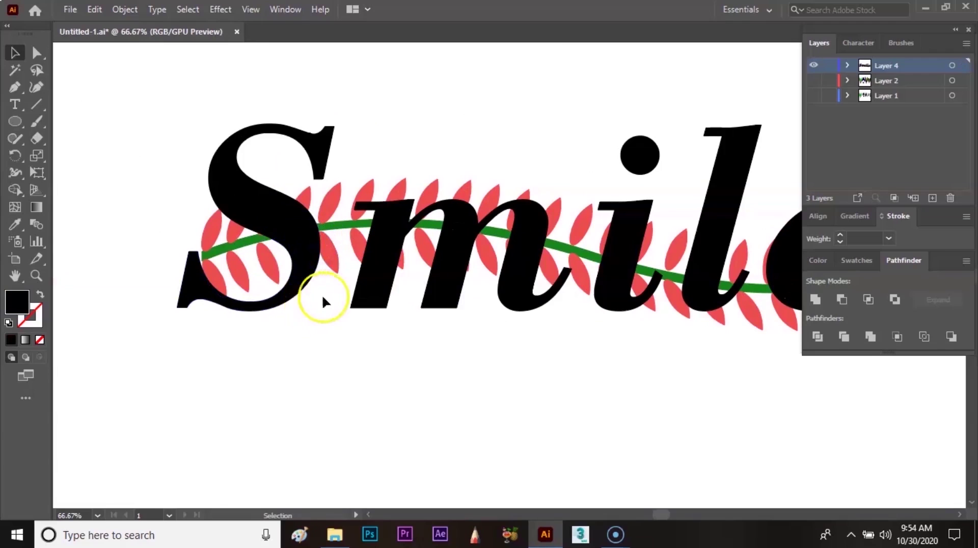
drag(352, 289, 328, 333)
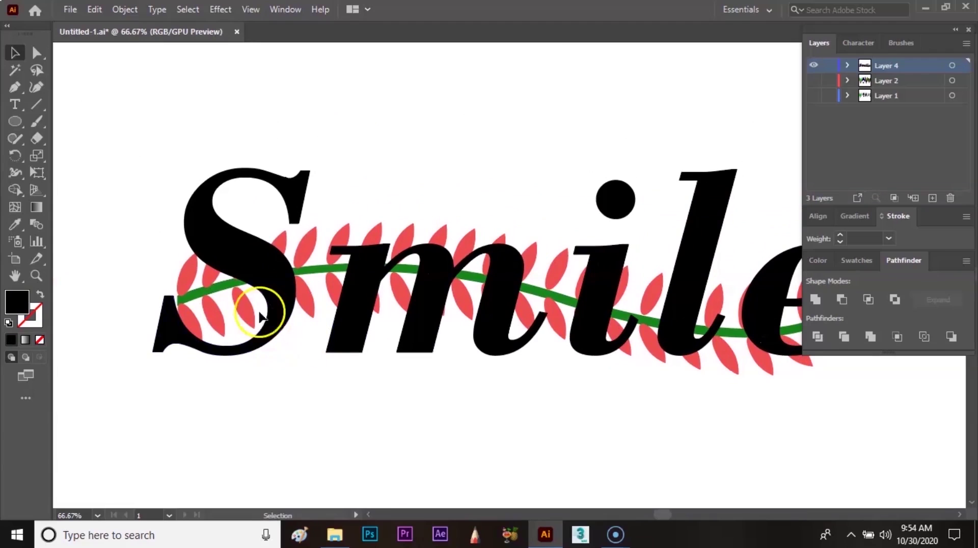
click(246, 281)
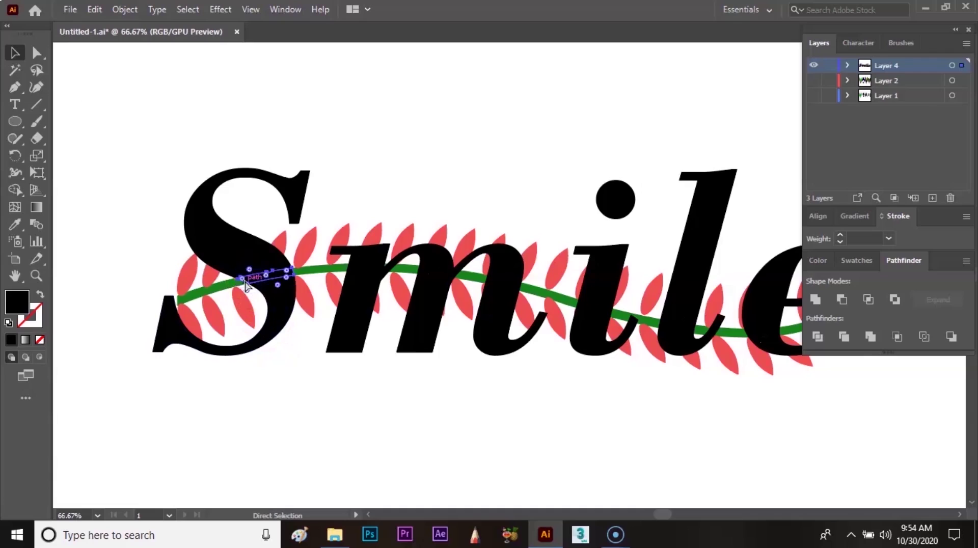
key(ctrl+equal)
key(ctrl+equal)
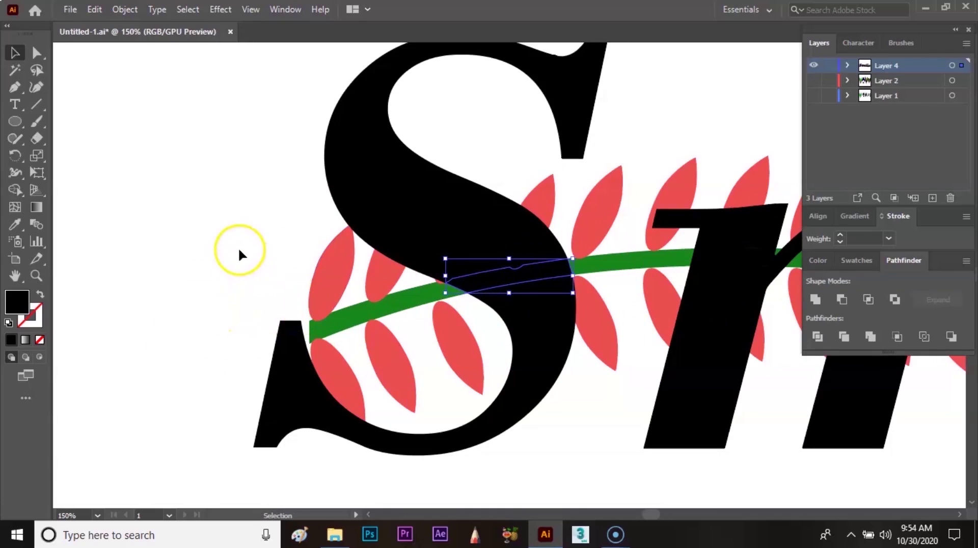
key(i)
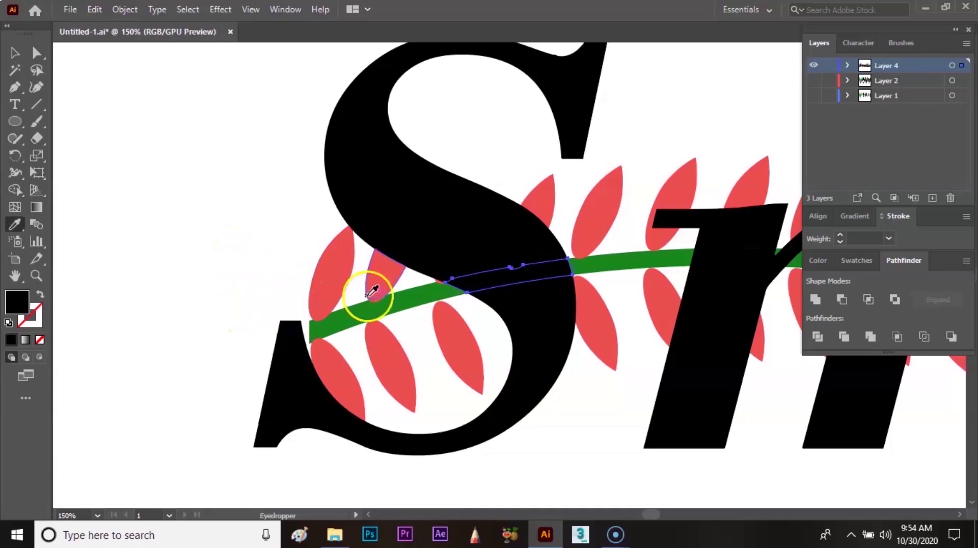
- Recolour the vine piece across the S green and the leaf over it red
click(404, 293)
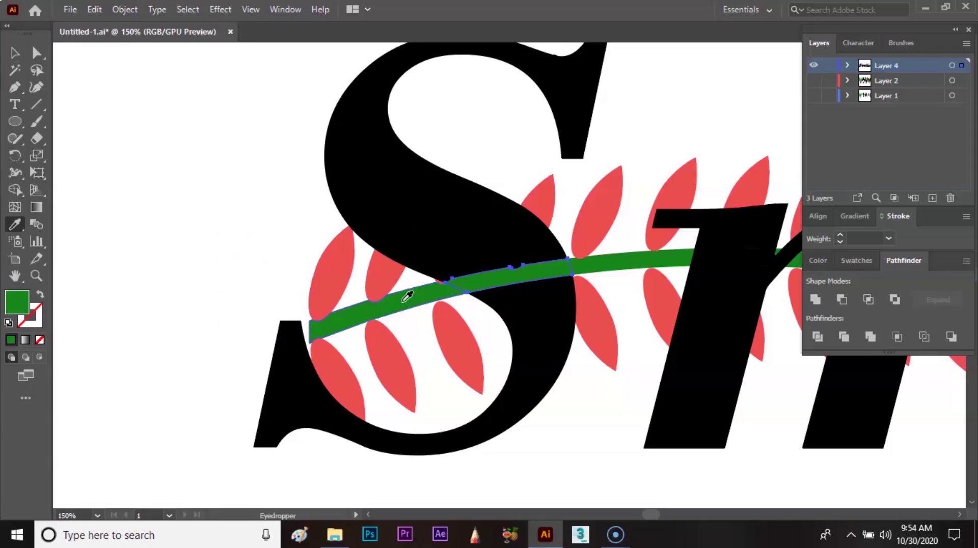
key(v)
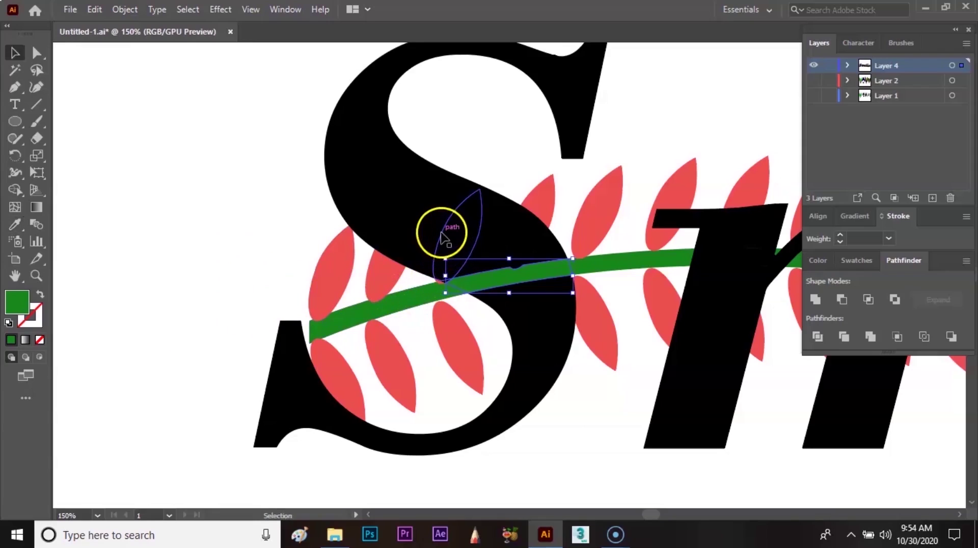
click(441, 234)
key(i)
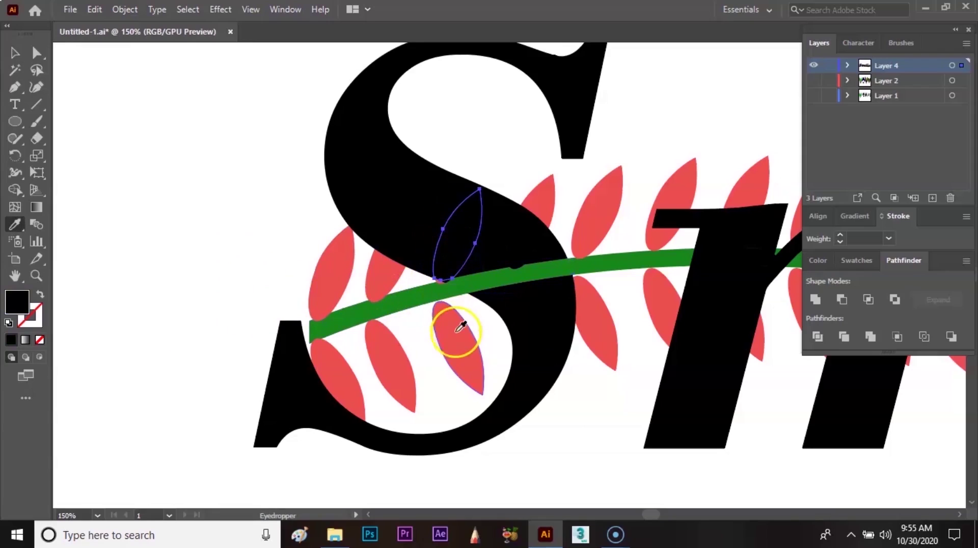
click(461, 326)
key(v)
click(482, 330)
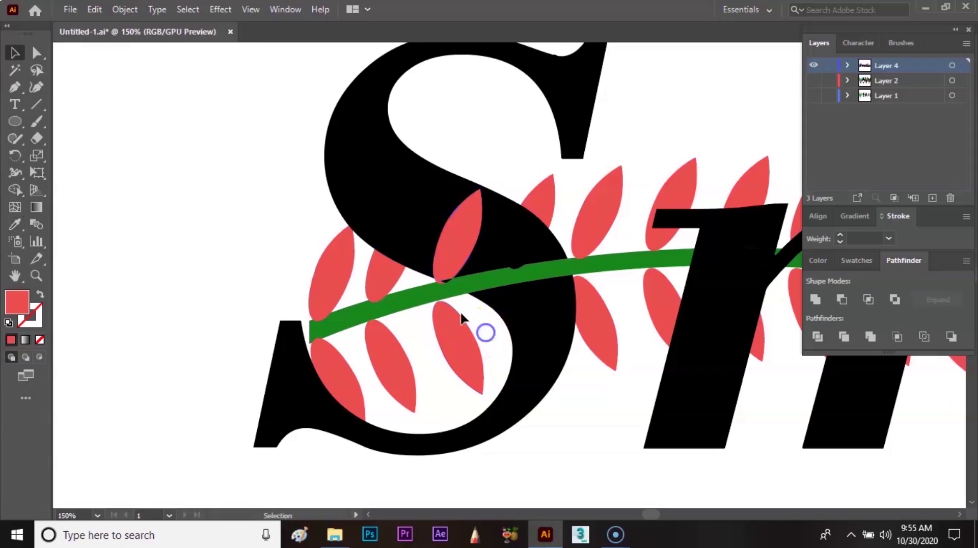
- Turn another leaf piece over the S red and the next black vine piece green
click(446, 282)
key(i)
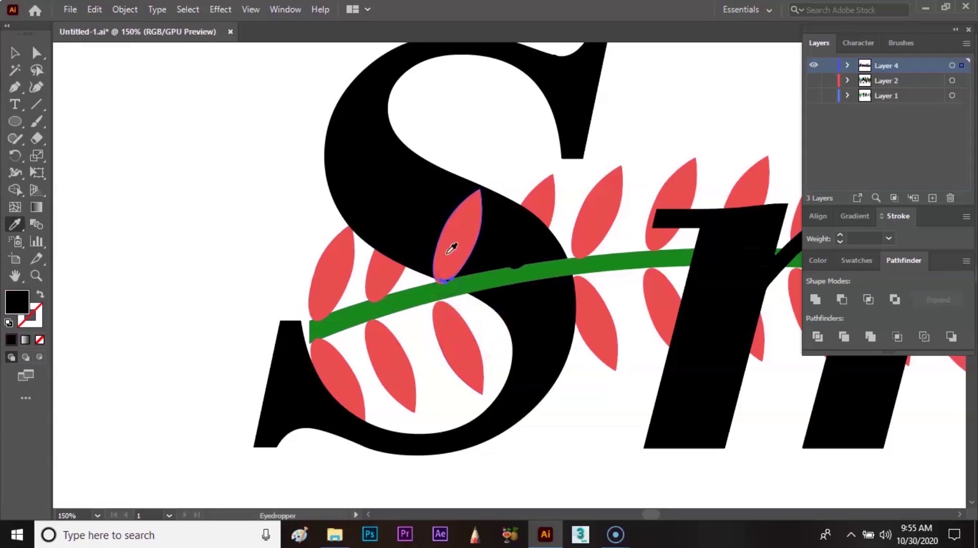
click(451, 248)
key(v)
drag(512, 266, 517, 269)
key(i)
click(536, 276)
key(v)
- Recolour the hidden leaves under the S and in its lower curve red
click(529, 247)
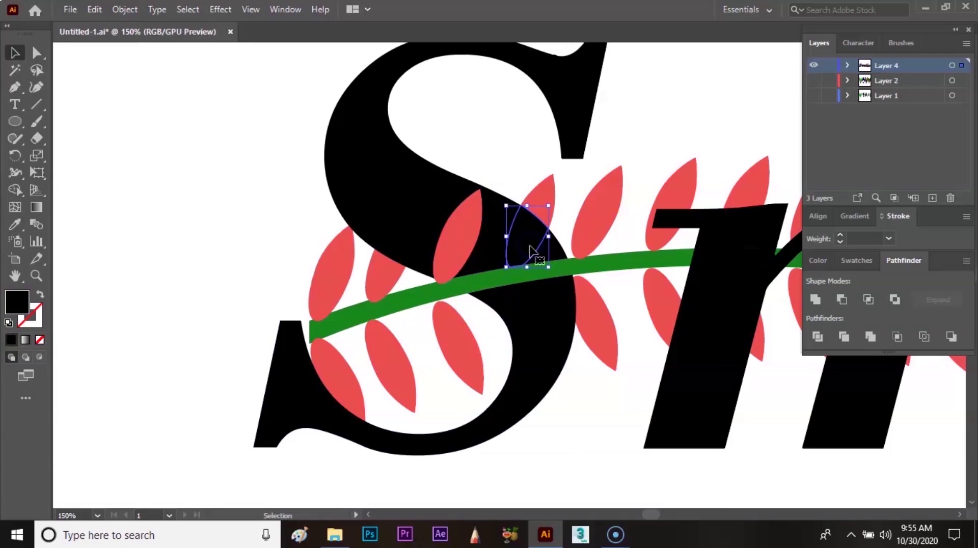
key(i)
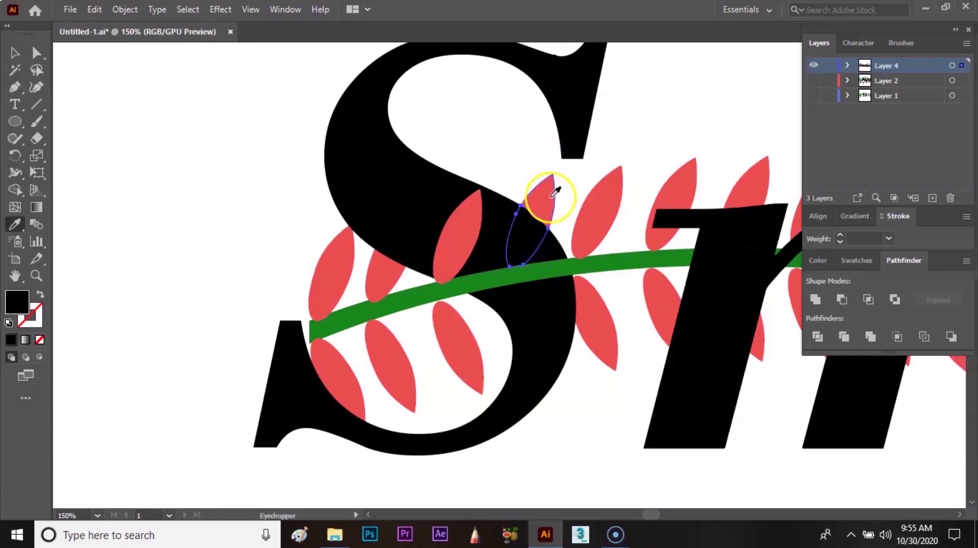
click(545, 193)
key(v)
click(585, 175)
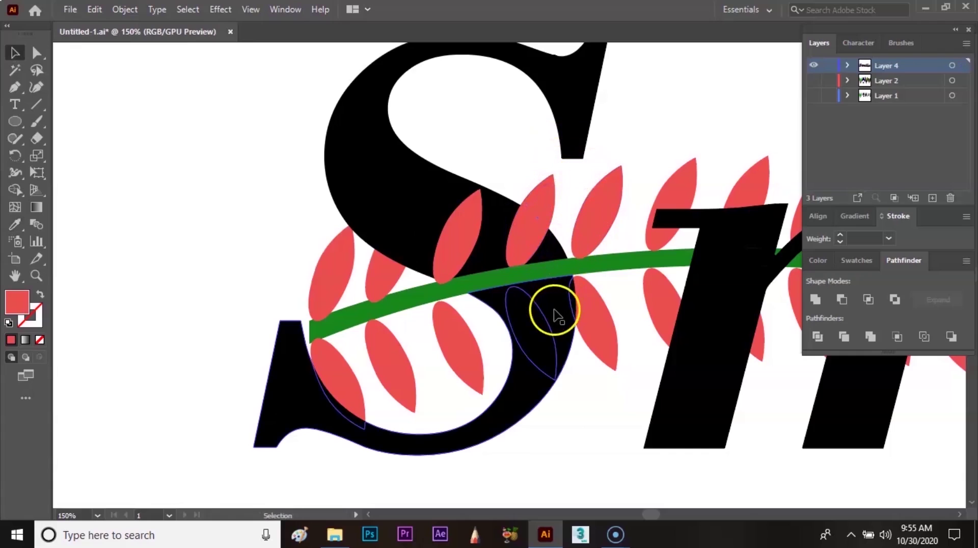
click(548, 334)
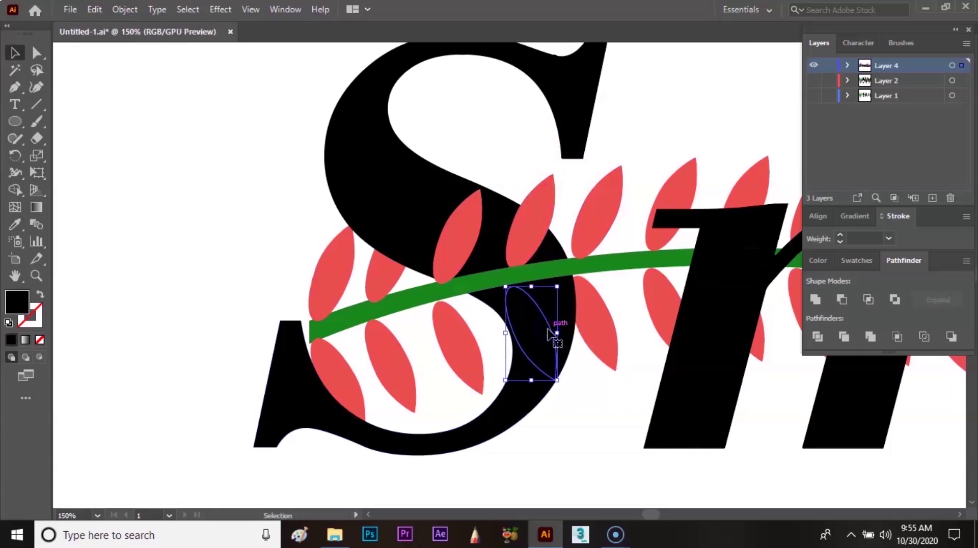
key(i)
click(530, 236)
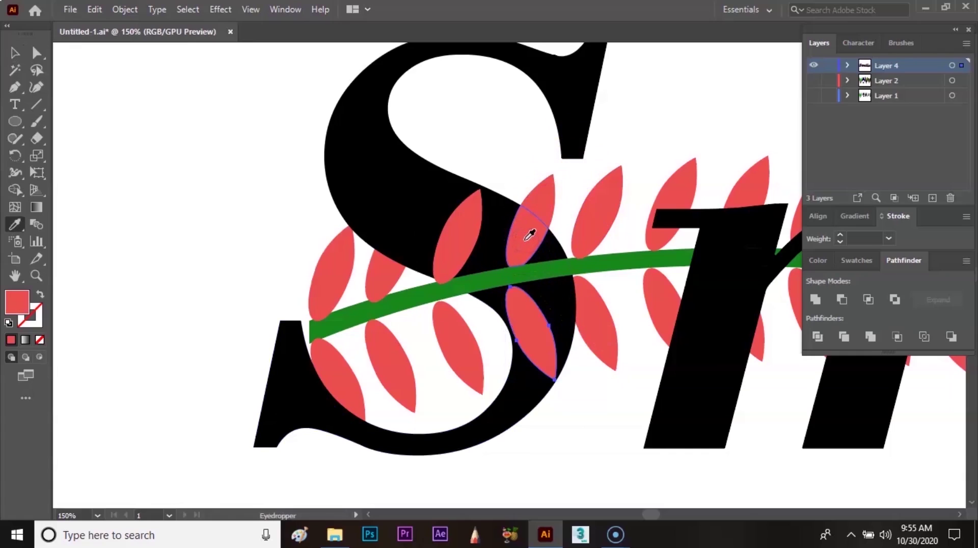
key(v)
- Fill two more black leaf pieces, under the S and at its left, with red
click(415, 235)
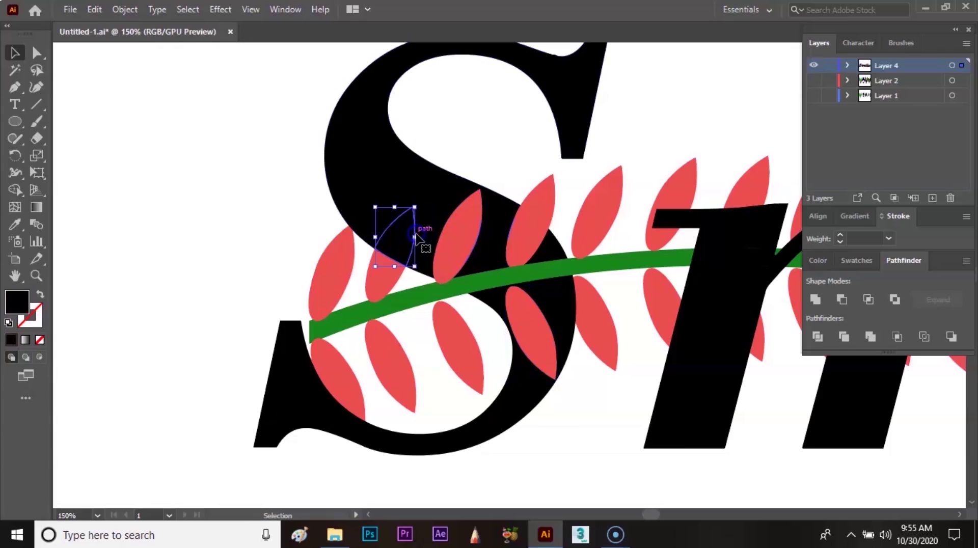
key(i)
click(390, 269)
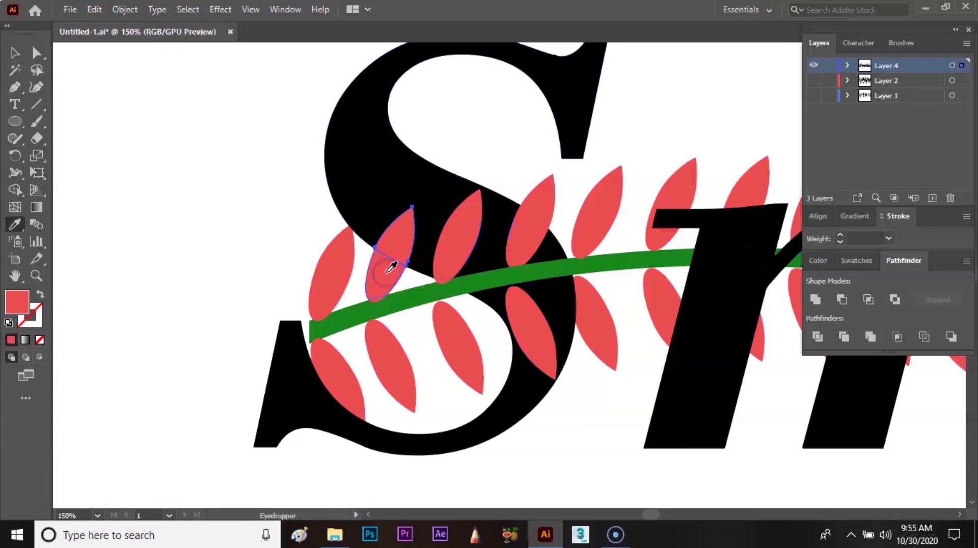
key(v)
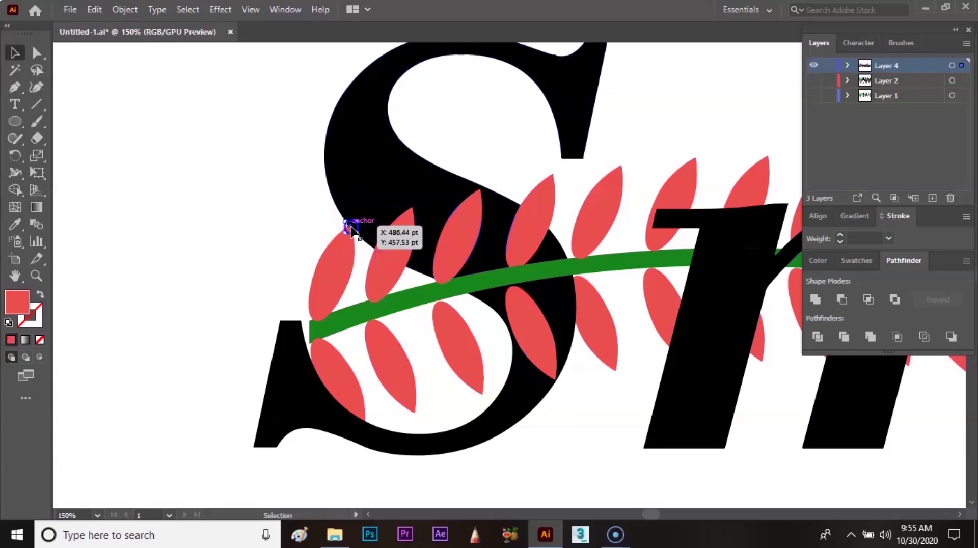
click(351, 226)
key(i)
click(338, 255)
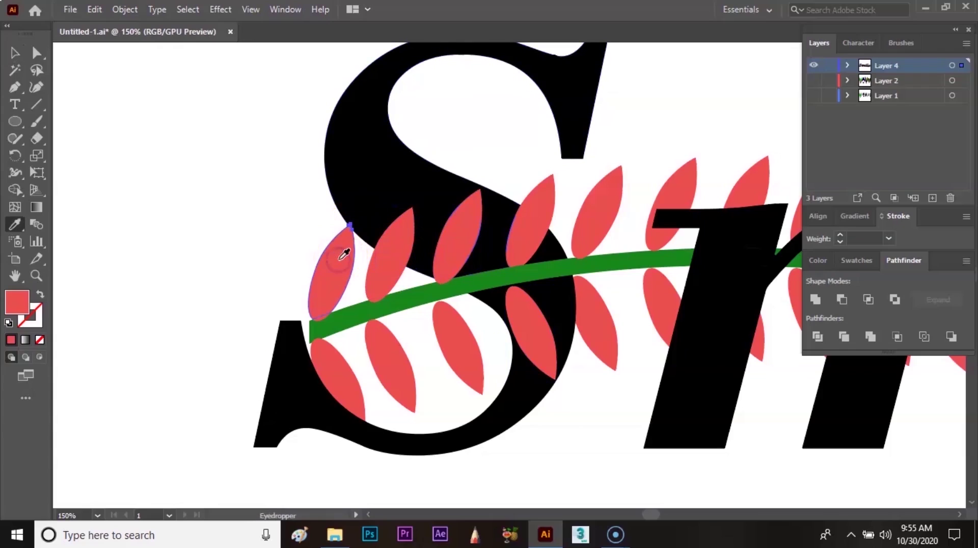
key(v)
- Fill the black leaf piece over the S's lower serif with red
click(327, 309)
drag(328, 314, 328, 400)
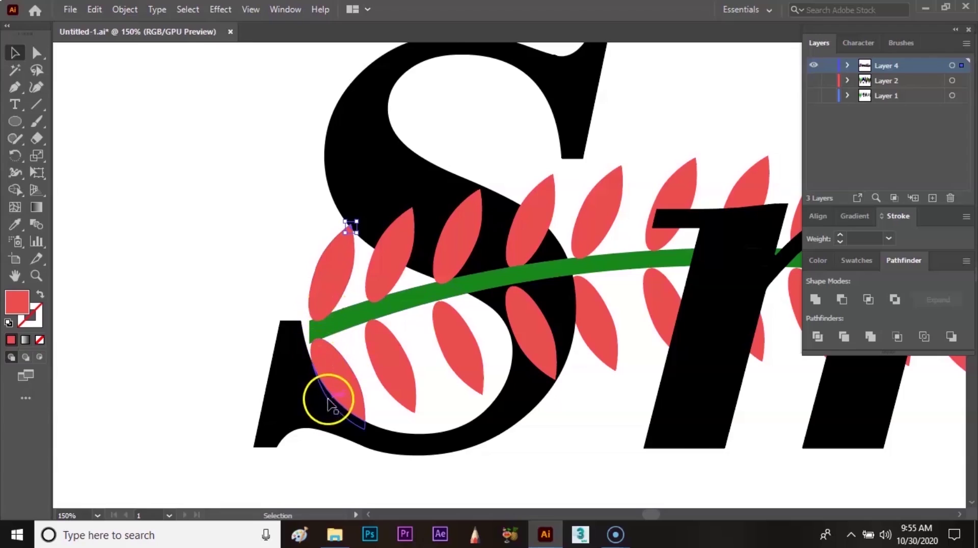
key(i)
click(341, 387)
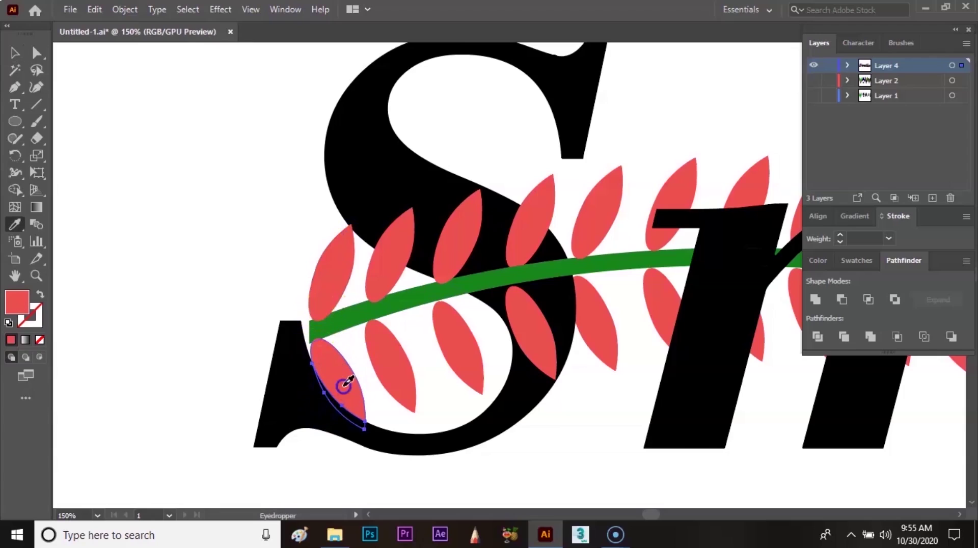
click(407, 400)
key(v)
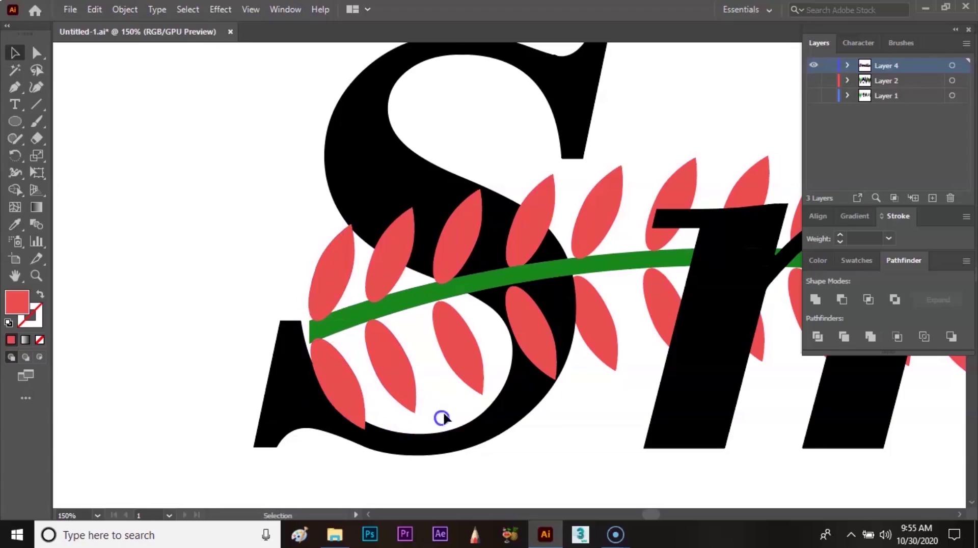
- Undo an accidental red fill applied to the whole letter S
drag(496, 389, 370, 400)
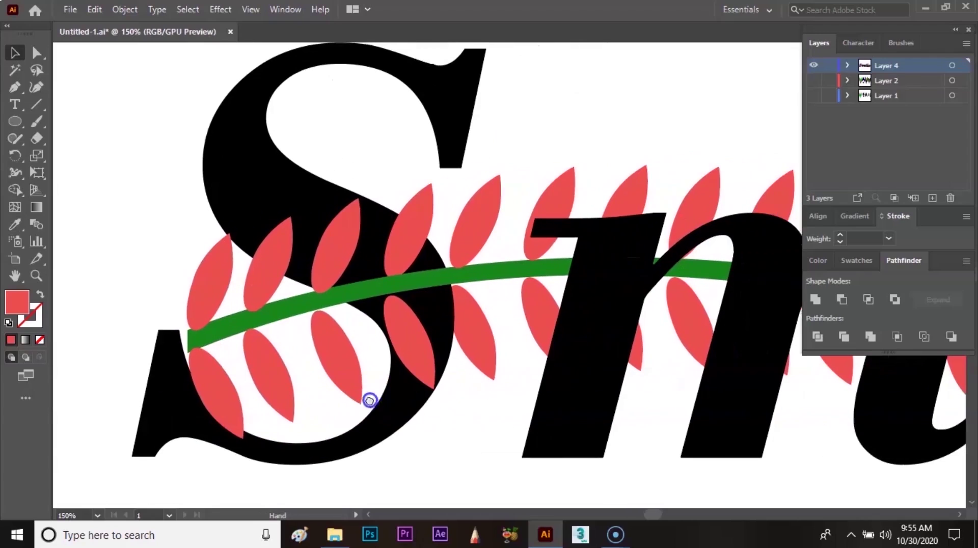
click(443, 315)
key(i)
click(468, 325)
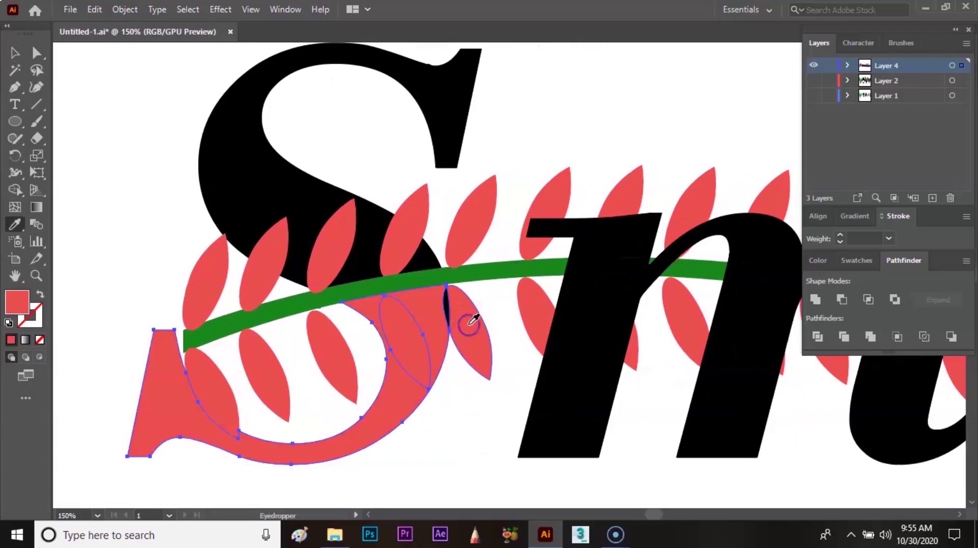
key(ctrl+z)
key(v)
- Fill the thin leaf sliver beside the S with red
click(464, 402)
click(446, 305)
scroll(454, 303, right, 1)
key(i)
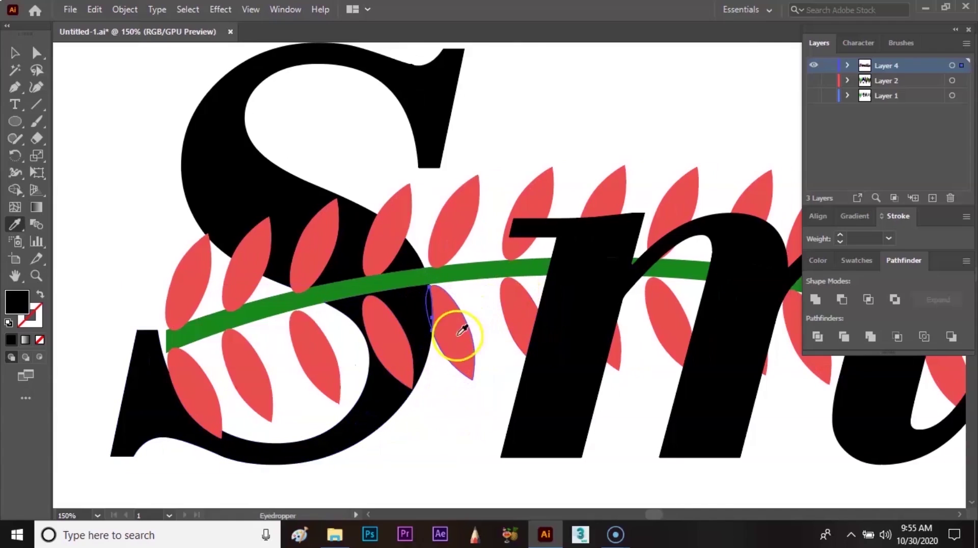
click(454, 334)
key(v)
click(484, 295)
- Pan along to the letter i and recolour the black vine piece inside it green
mouse_move(507, 338)
mouse_down()
mouse_move(441, 344)
mouse_move(342, 323)
mouse_up()
drag(627, 329, 429, 334)
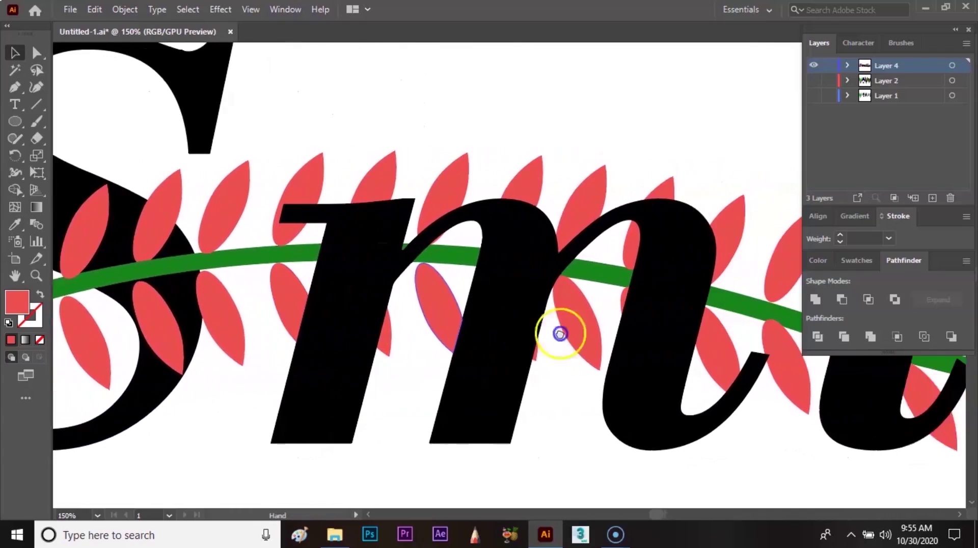
mouse_move(561, 343)
mouse_down()
mouse_move(459, 357)
mouse_move(427, 353)
mouse_move(433, 343)
mouse_up()
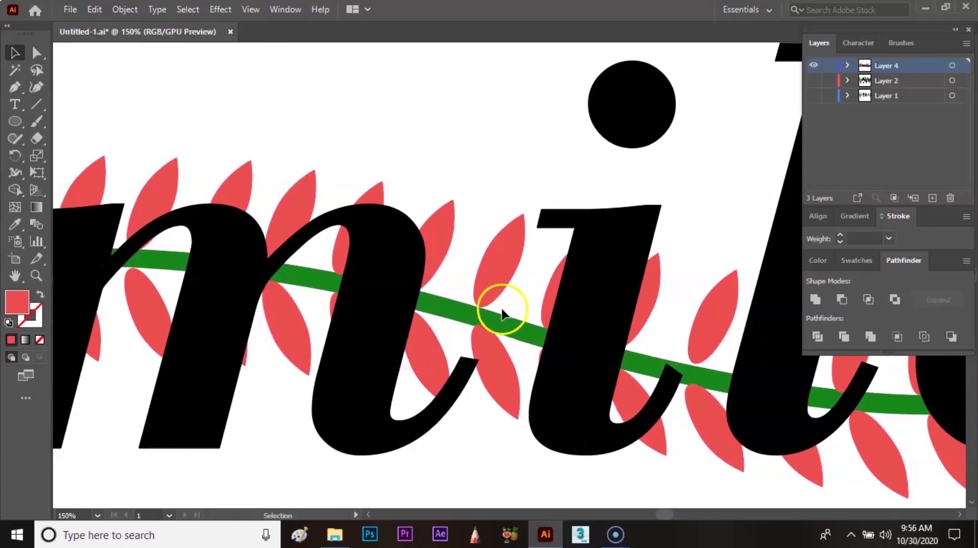
drag(510, 308, 416, 295)
click(476, 323)
key(i)
click(474, 323)
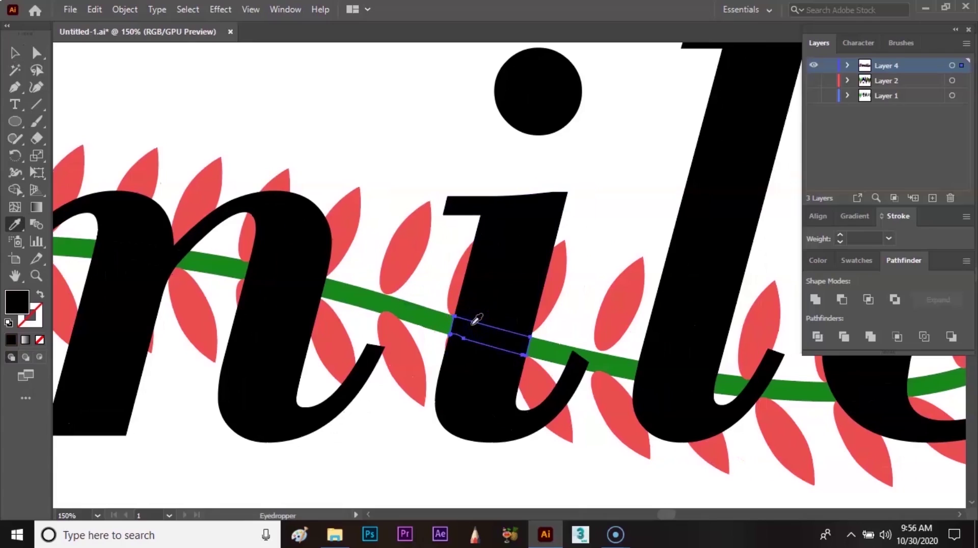
click(444, 323)
key(v)
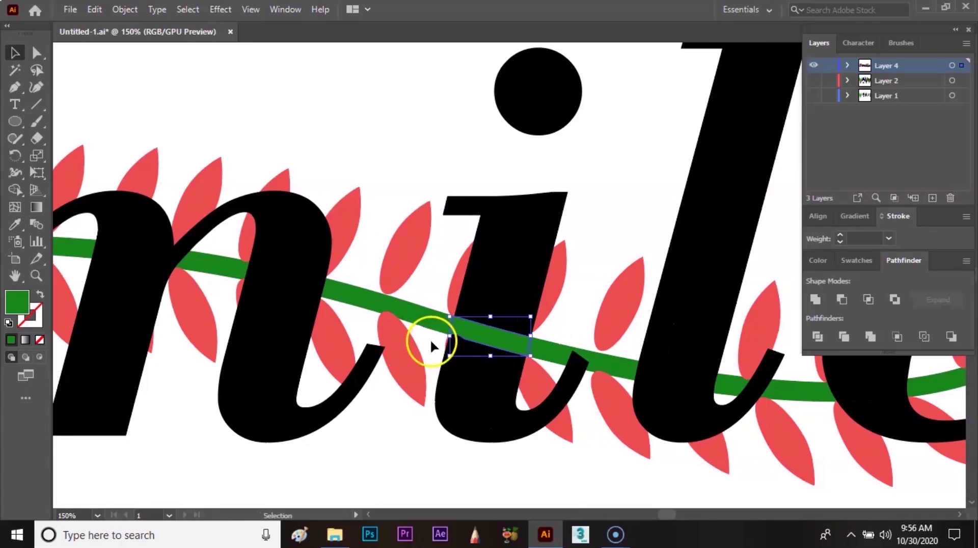
- Reapply the green vine colour to the adjacent black vine piece
drag(450, 337, 455, 340)
key(i)
click(484, 327)
click(466, 329)
key(v)
- Fill the black leaf pieces inside the i and in its upper part with red
click(469, 361)
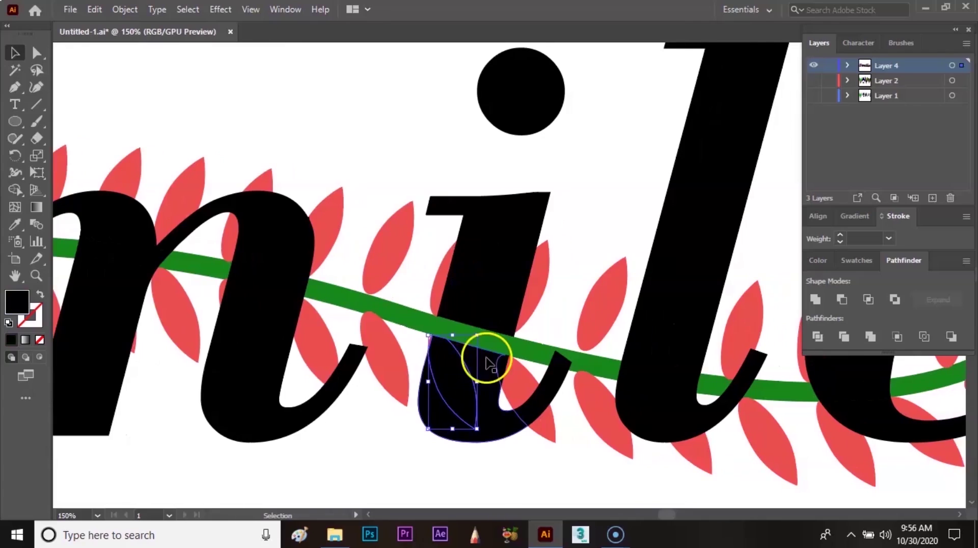
key(i)
click(389, 353)
key(v)
click(454, 305)
key(i)
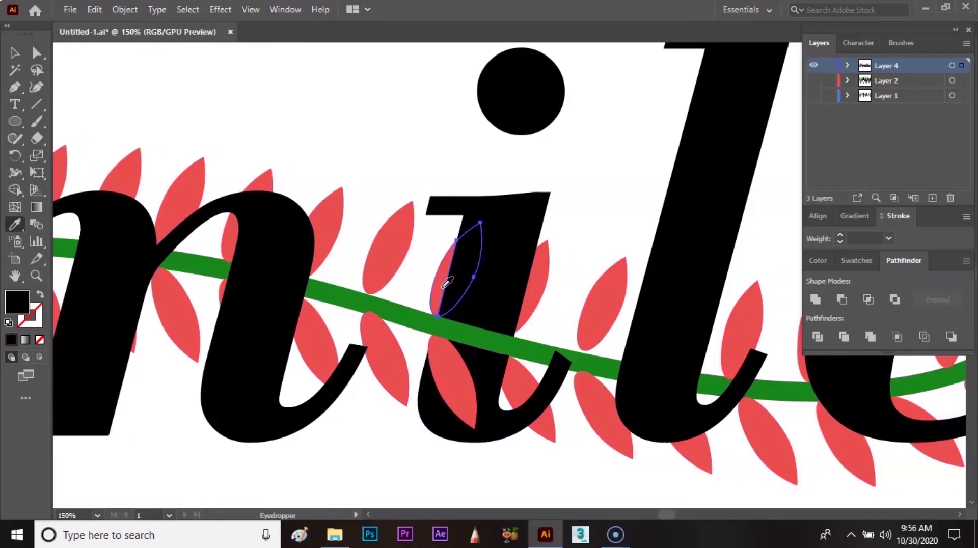
click(441, 281)
key(v)
- Fill the black leaf piece in the i's stem with red
click(406, 251)
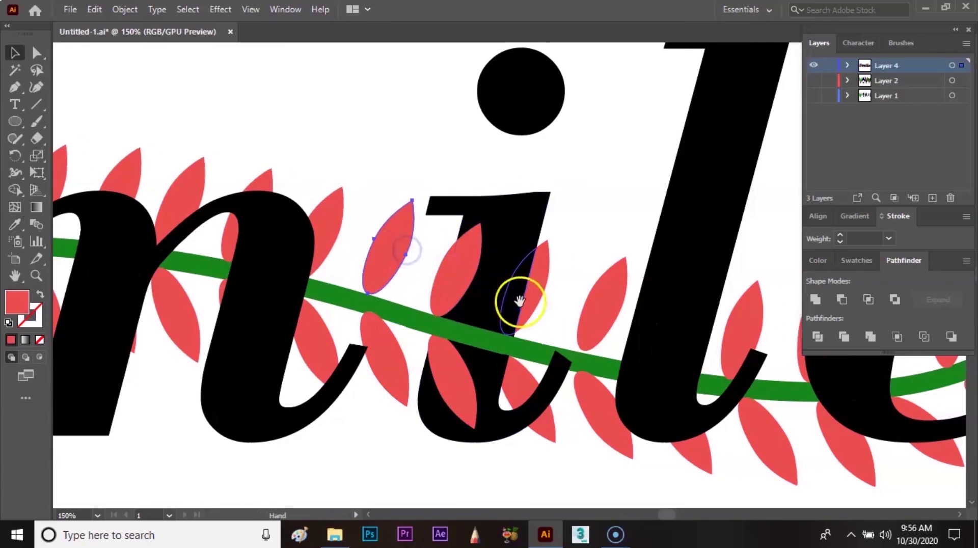
drag(518, 303, 476, 298)
click(461, 291)
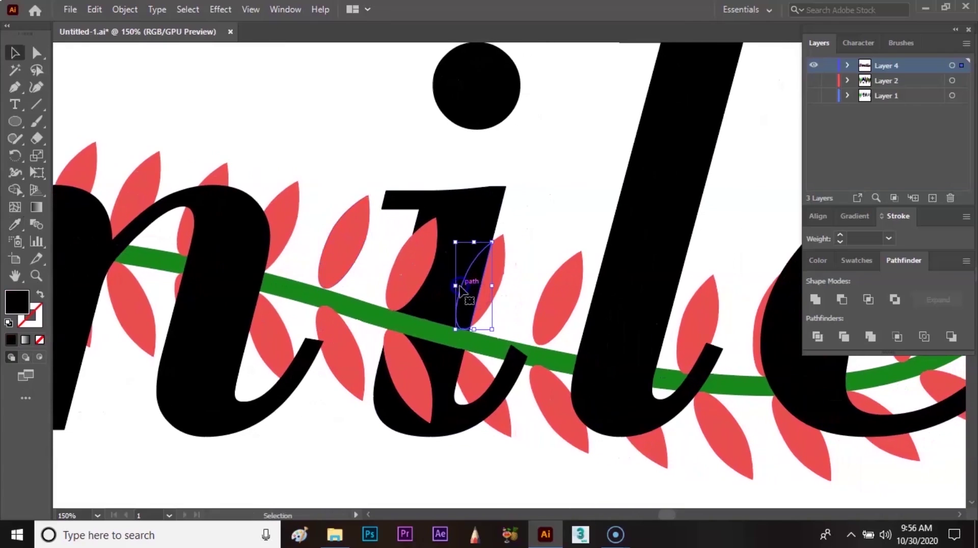
key(i)
click(491, 278)
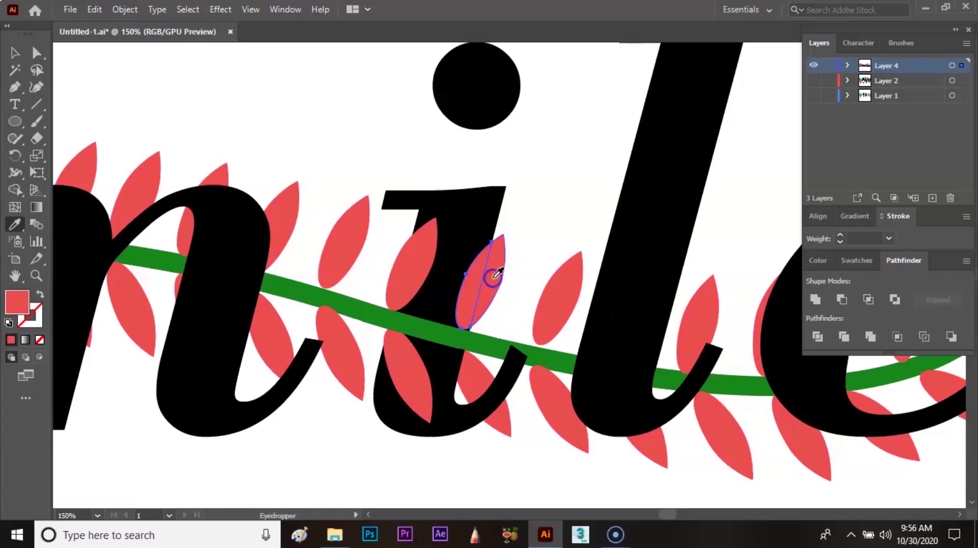
key(v)
click(459, 349)
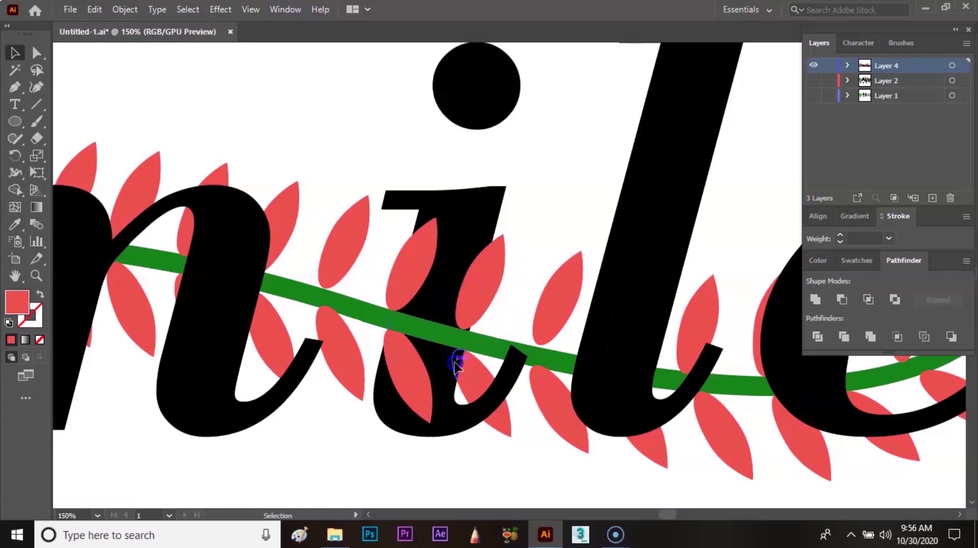
- Fill the small black piece inside the i with red
click(457, 363)
key(i)
key(v)
click(502, 300)
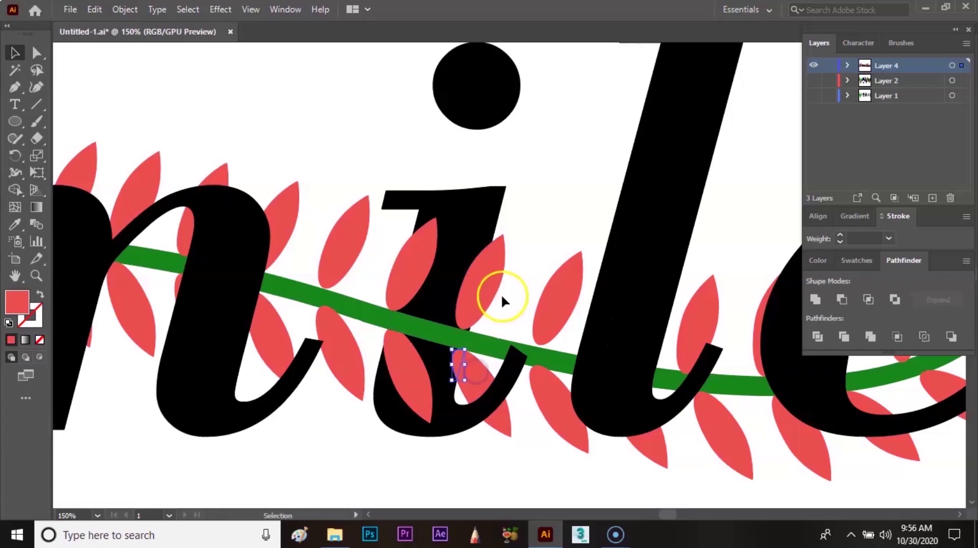
- Fill the black piece at the i's tail with red, then undo that fill
drag(550, 343, 520, 319)
click(478, 366)
click(475, 366)
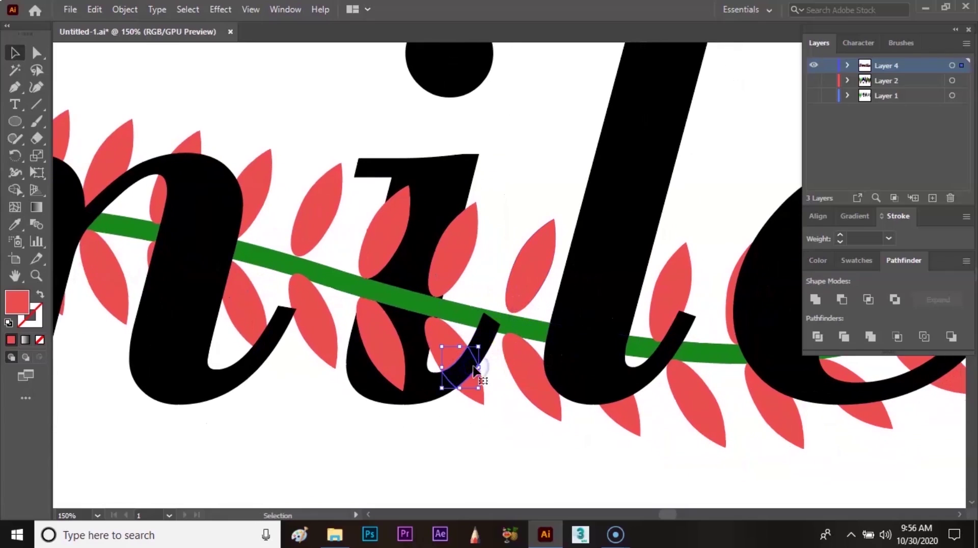
key(i)
click(447, 338)
key(v)
click(502, 391)
key(ctrl+z)
- Recolour the vine piece crossing the i's tail green
drag(464, 358, 492, 332)
key(i)
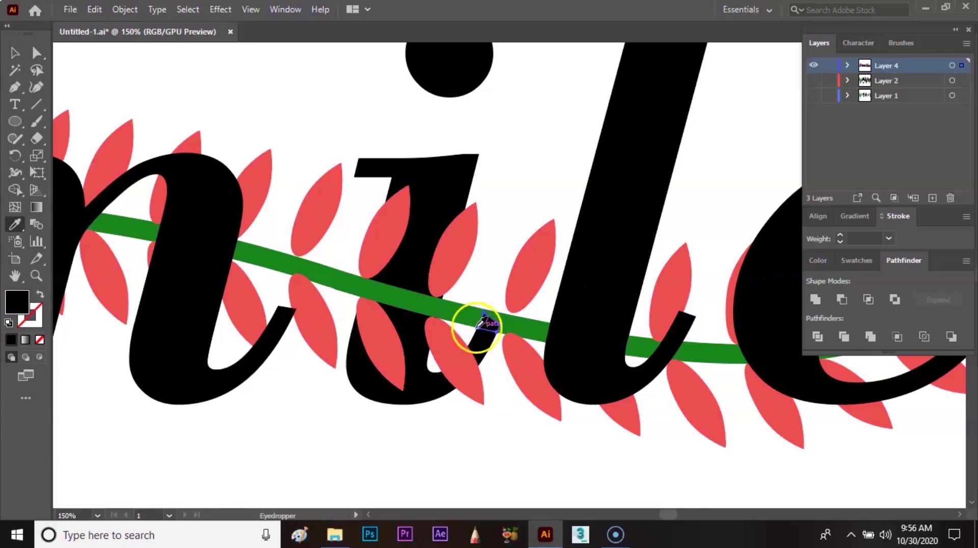
click(465, 316)
click(484, 271)
- Recolour the cut leaf pieces at the e's left edge and below the e red
drag(484, 273, 323, 260)
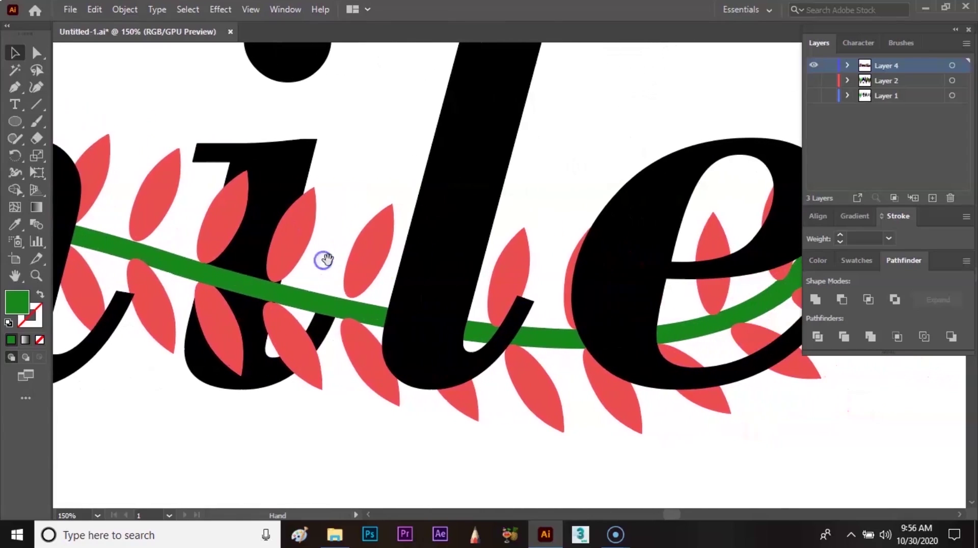
drag(559, 354, 390, 376)
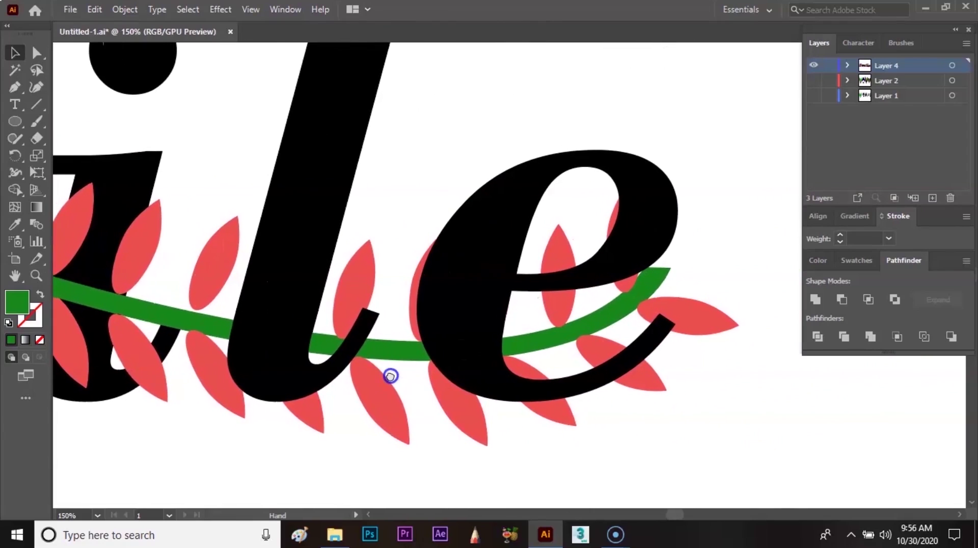
click(441, 288)
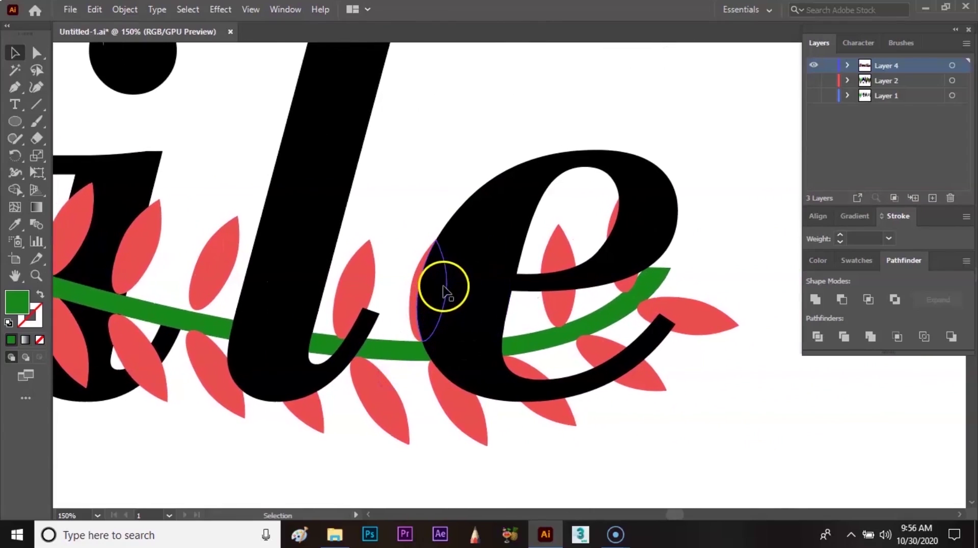
click(444, 286)
key(i)
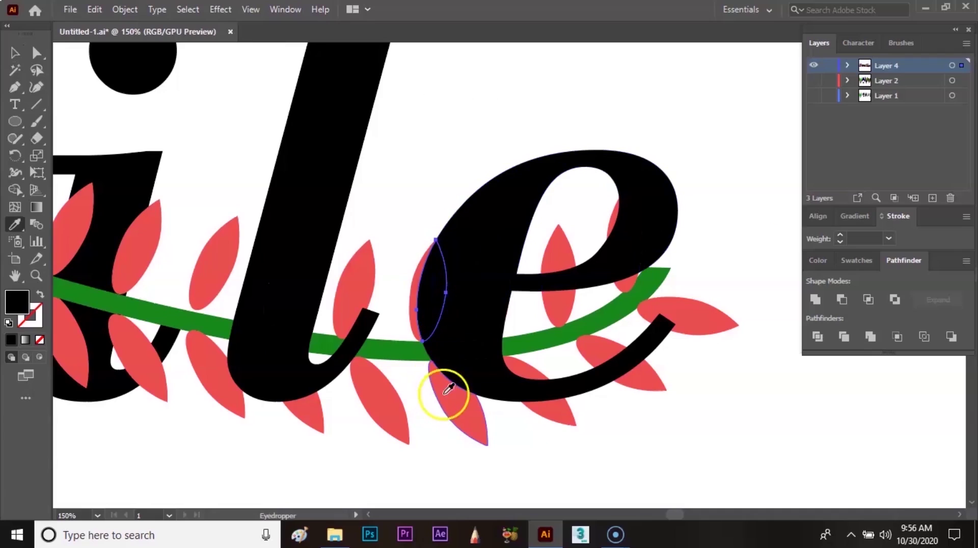
click(449, 389)
key(v)
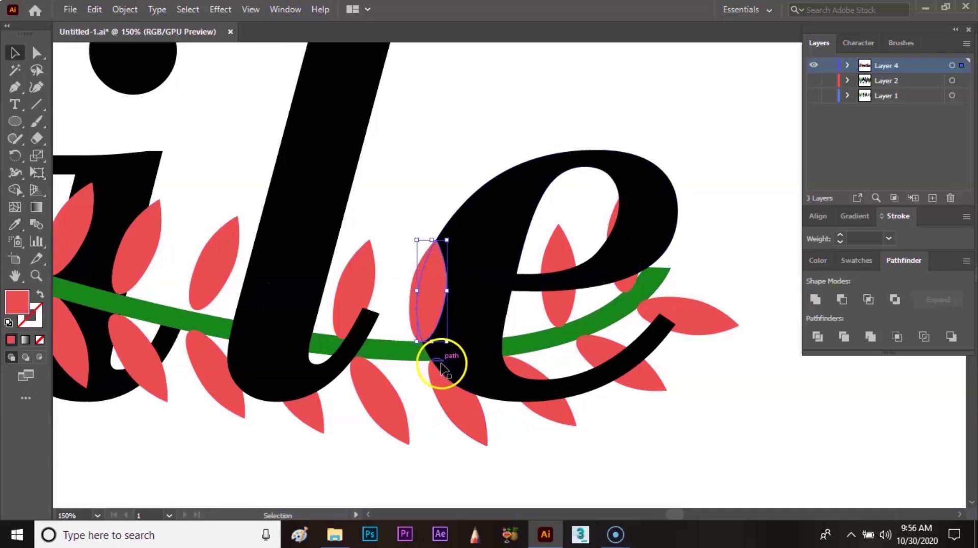
click(451, 400)
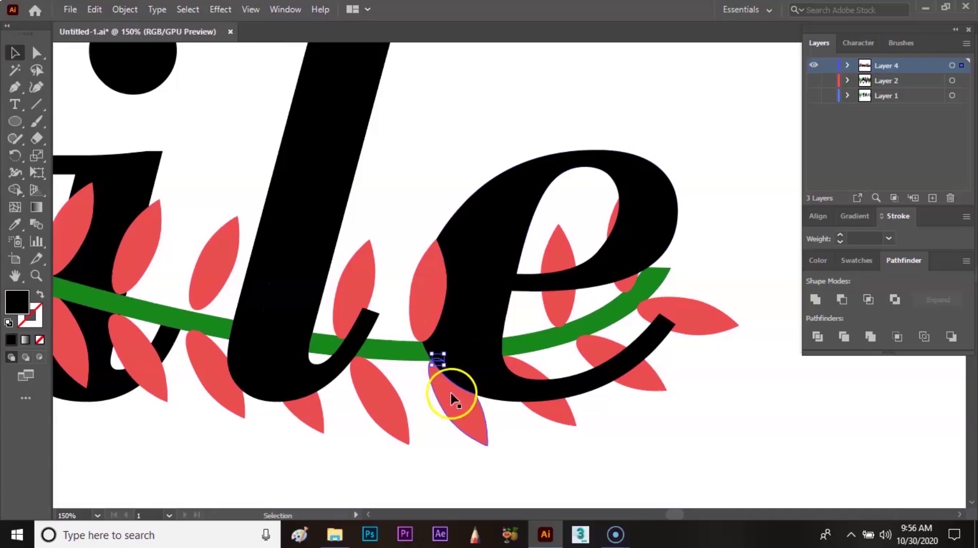
key(i)
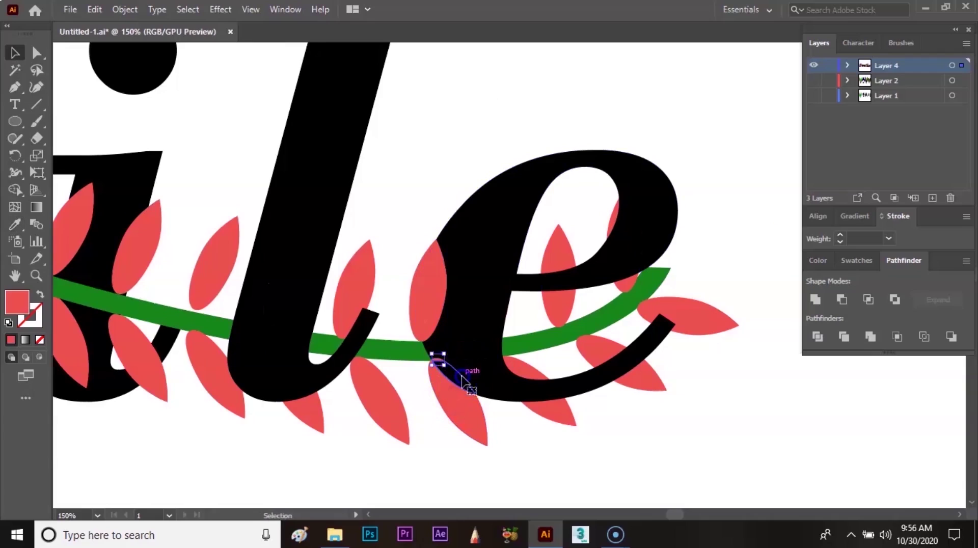
click(461, 377)
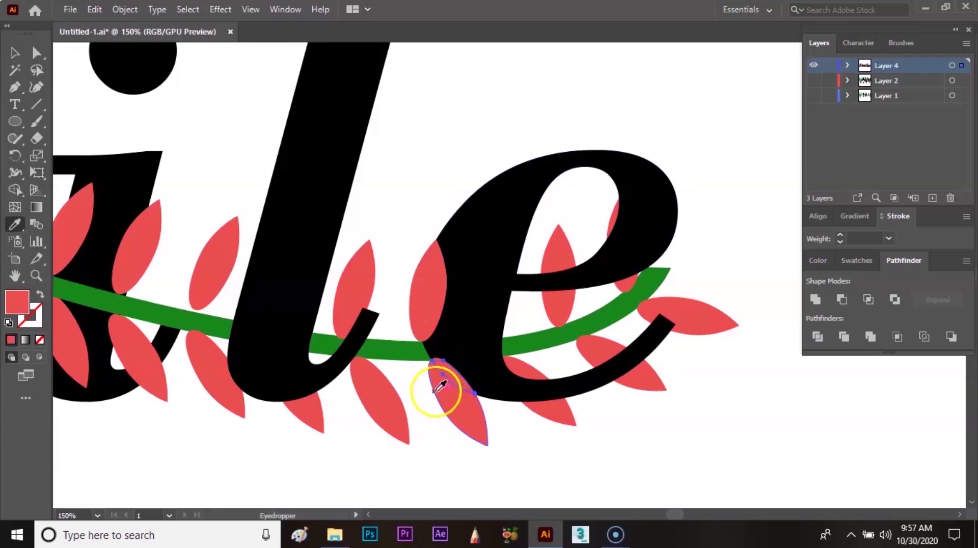
key(v)
- Paint the black letter piece and small sliver crossing the stem the stem's green
click(469, 361)
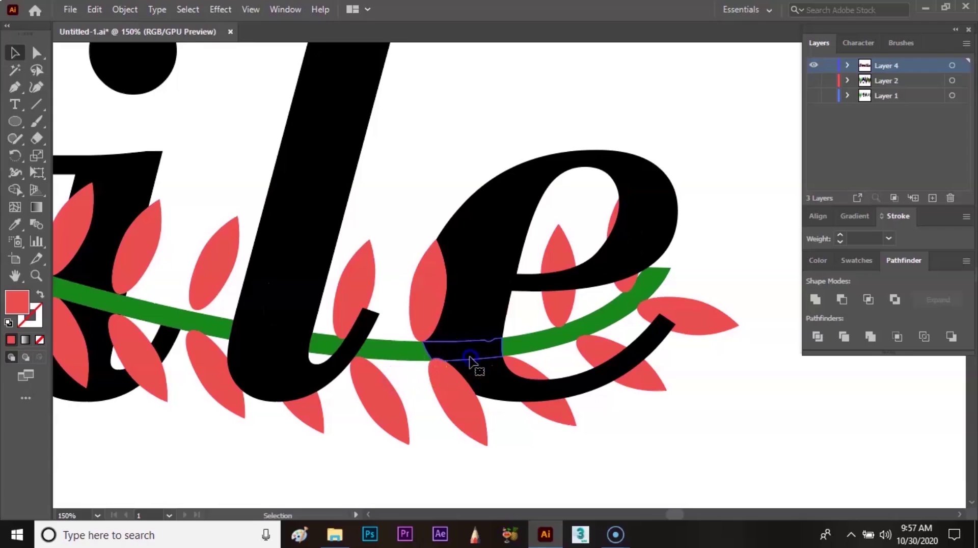
key(i)
click(579, 278)
click(561, 332)
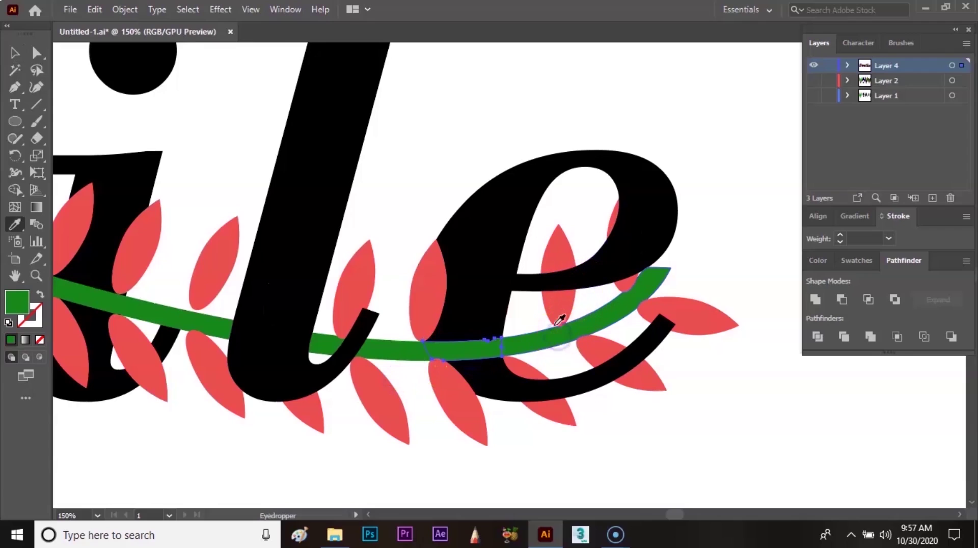
key(v)
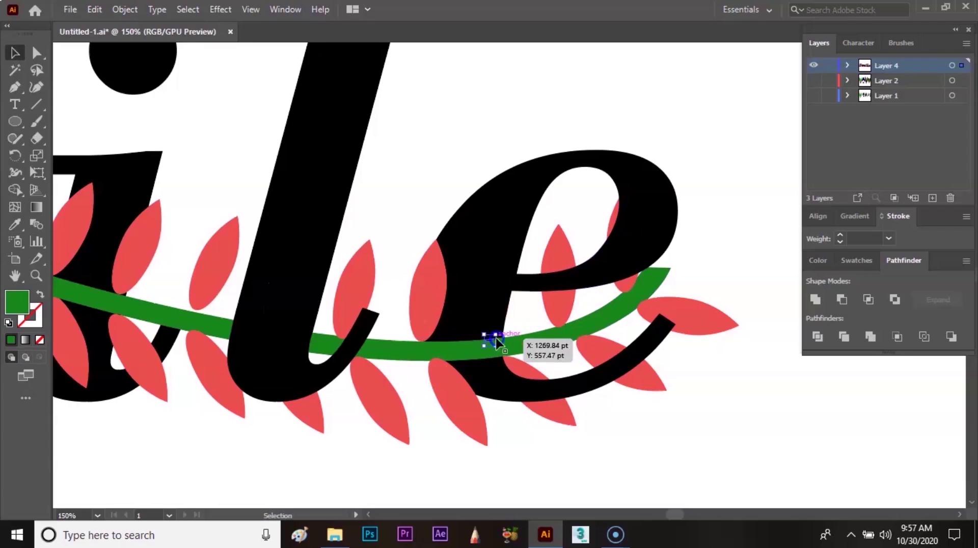
drag(496, 338, 530, 336)
key(i)
click(542, 340)
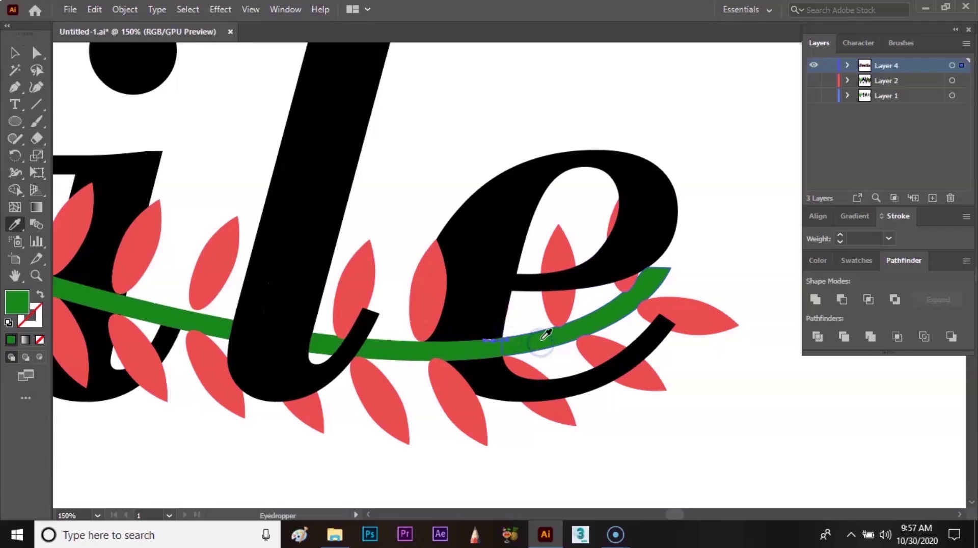
key(v)
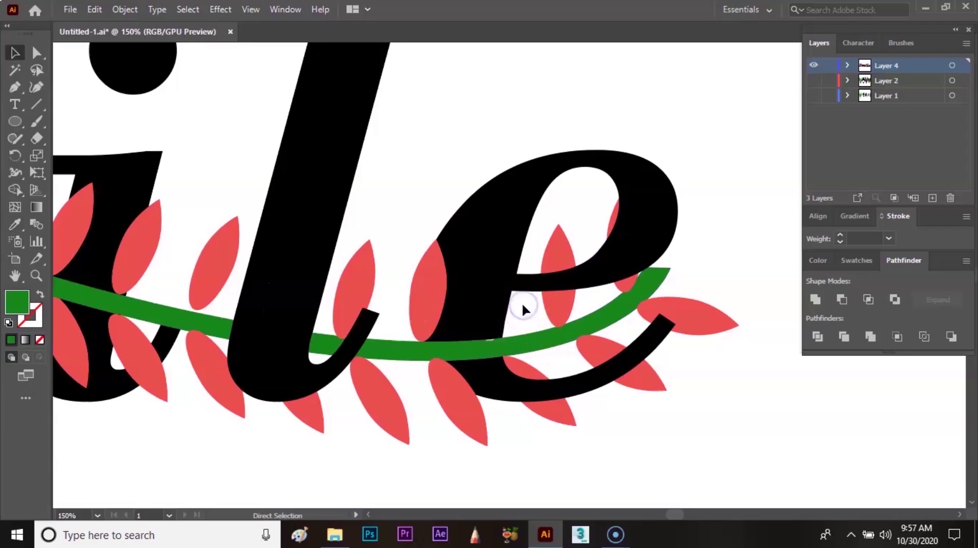
- Turn the remaining small cut piece on the green stem green
click(524, 320)
click(491, 338)
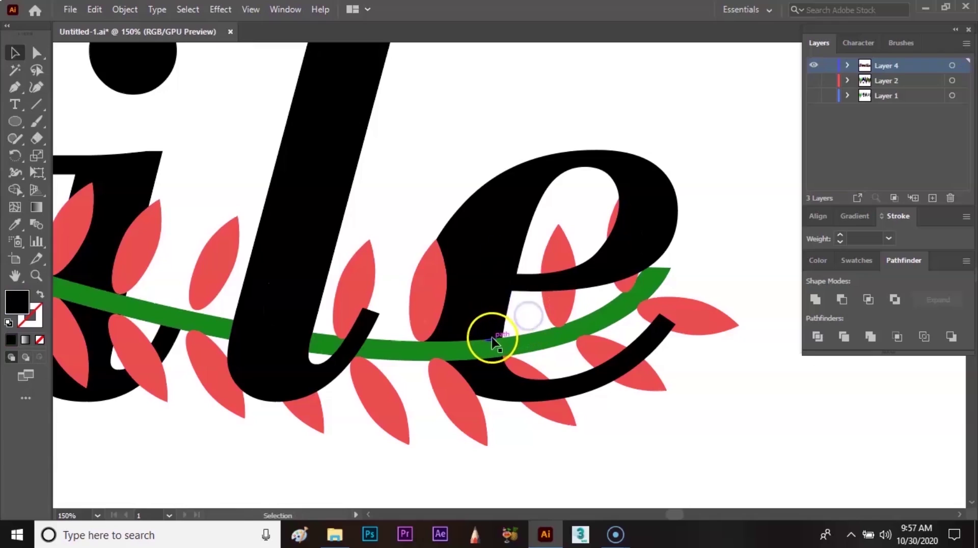
key(i)
click(530, 338)
key(v)
click(533, 306)
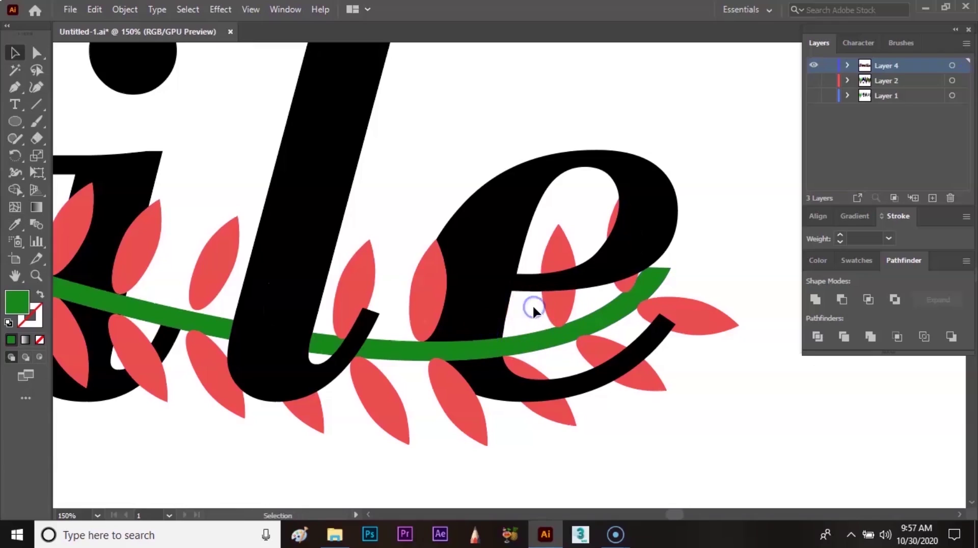
drag(533, 308, 490, 315)
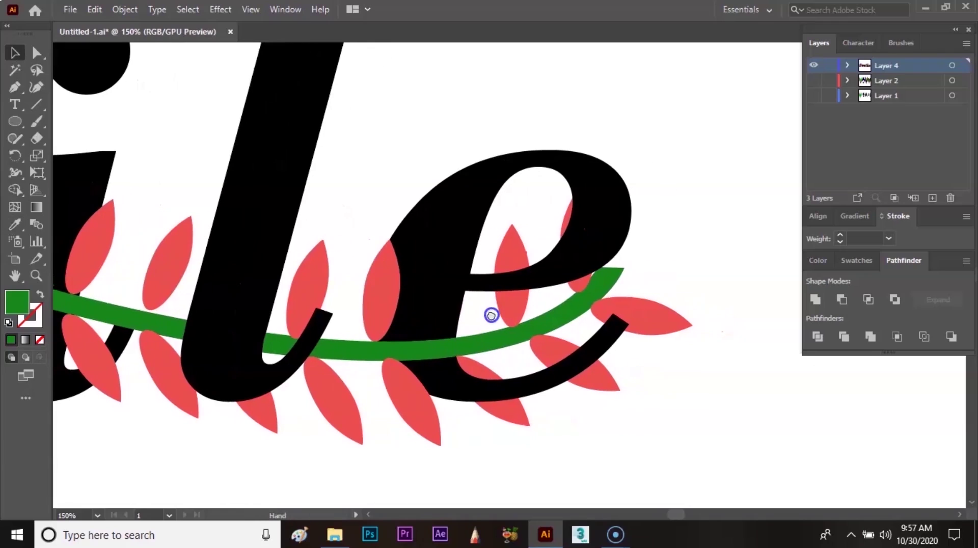
- Delete the black scrap over the leaf and fill the small bar with leaf red
click(477, 376)
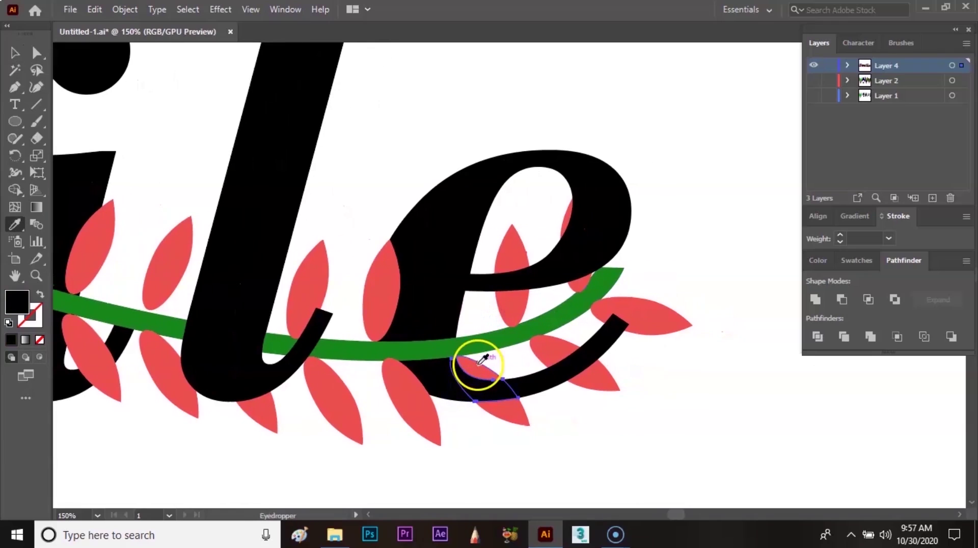
key(Delete)
click(550, 431)
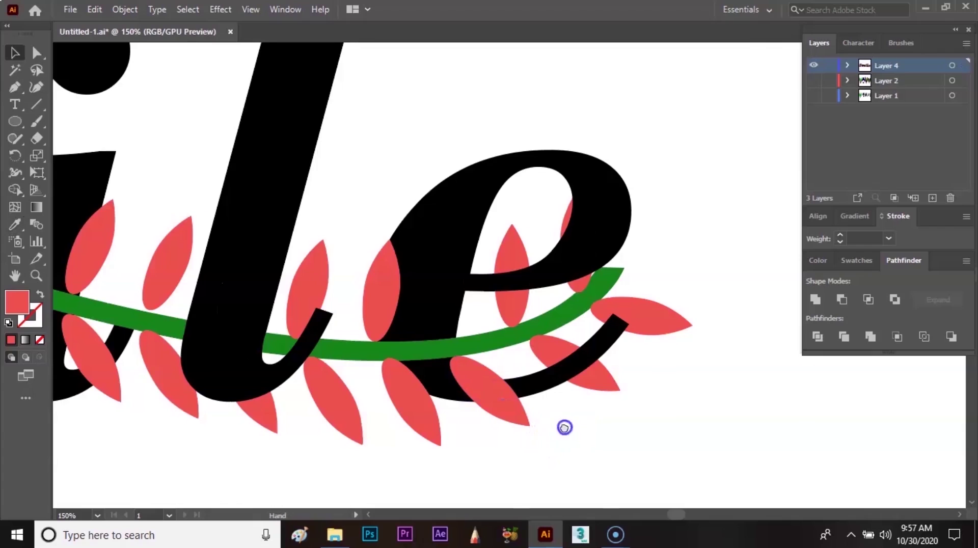
drag(564, 428, 529, 442)
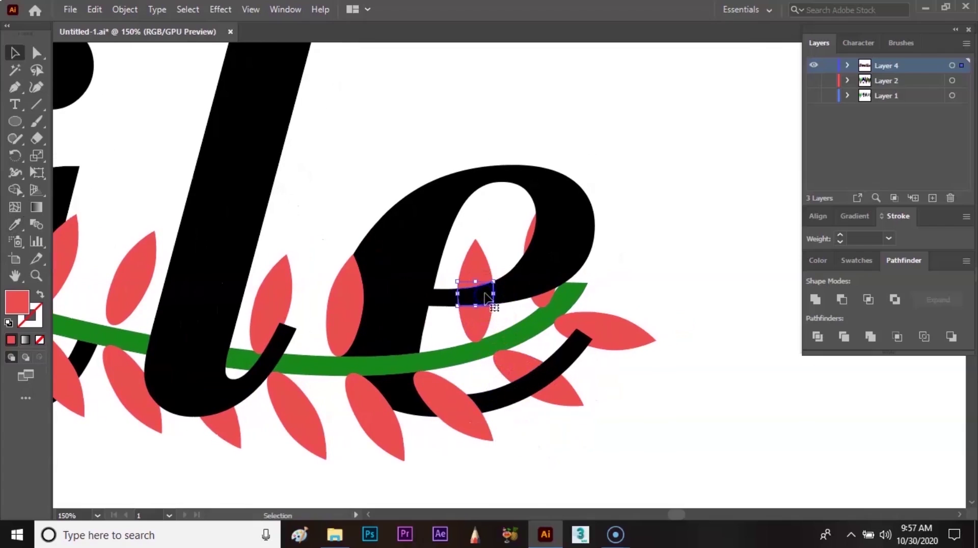
key(i)
click(459, 264)
click(489, 277)
key(v)
- Remove the black piece over the lower leaf and make the hidden leaf inside the e red
click(496, 247)
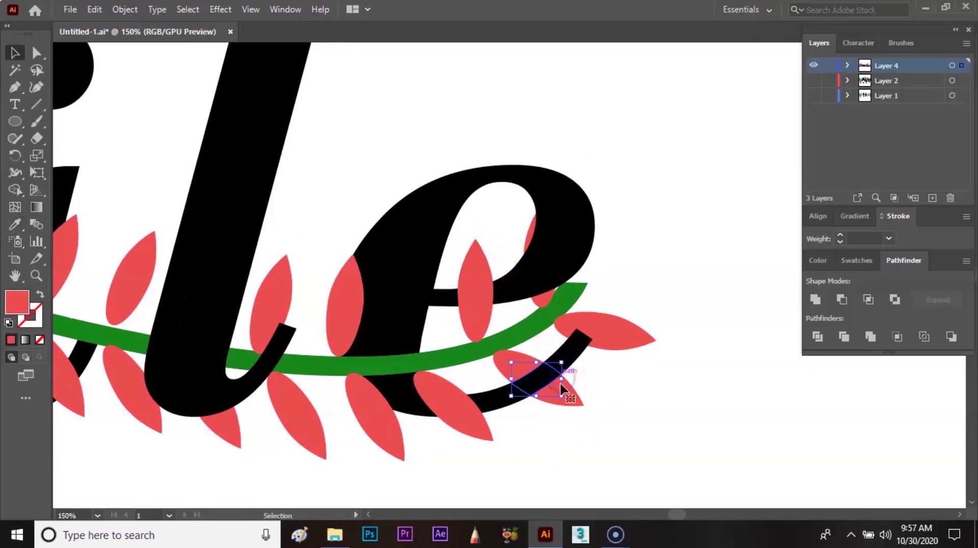
key(Delete)
click(604, 378)
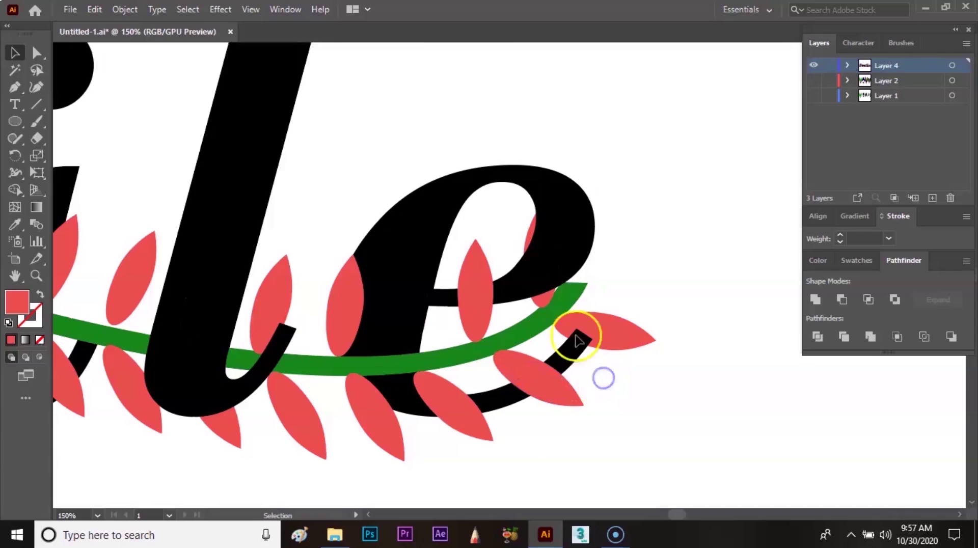
click(555, 266)
key(i)
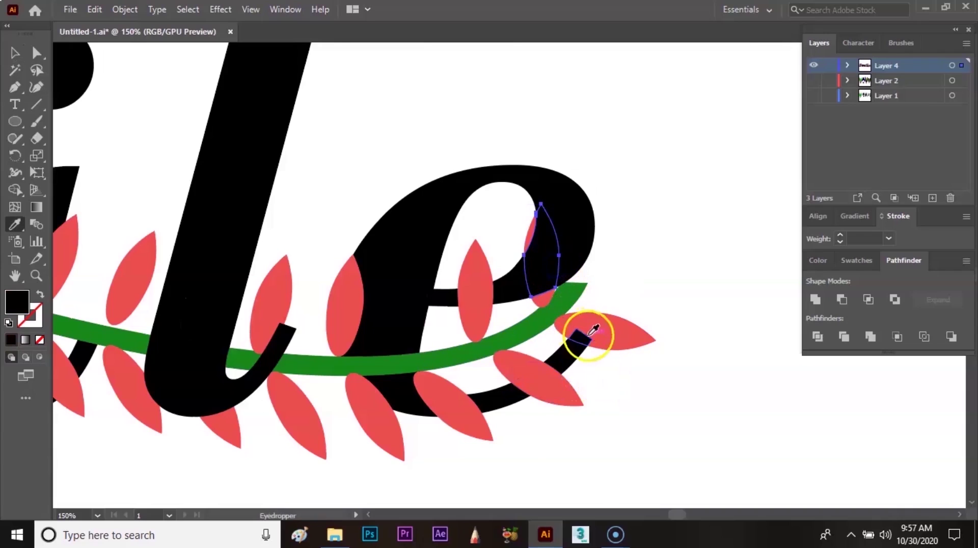
click(600, 326)
key(v)
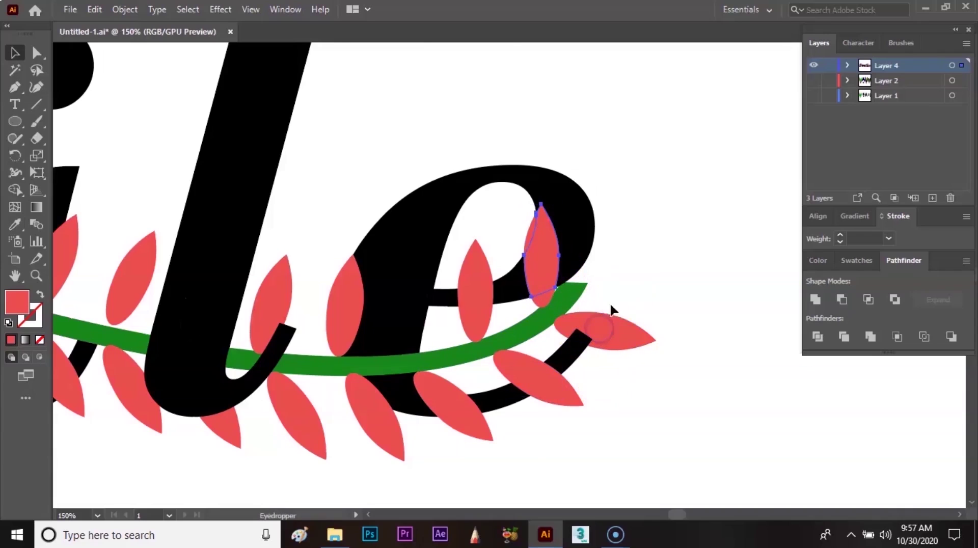
click(625, 291)
- Paint the stem tip the stem's green and zoom out to see the whole word
drag(572, 291, 575, 286)
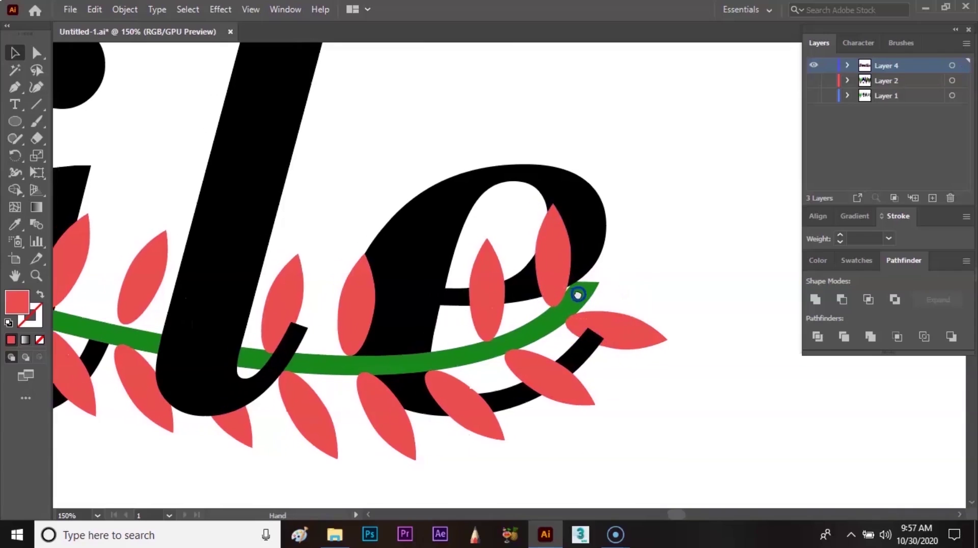
click(575, 286)
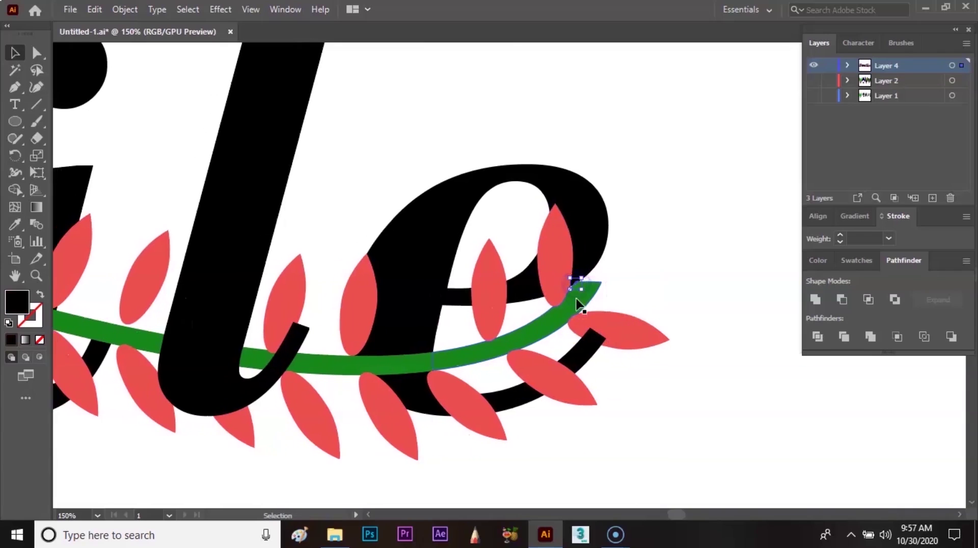
key(i)
key(v)
click(596, 288)
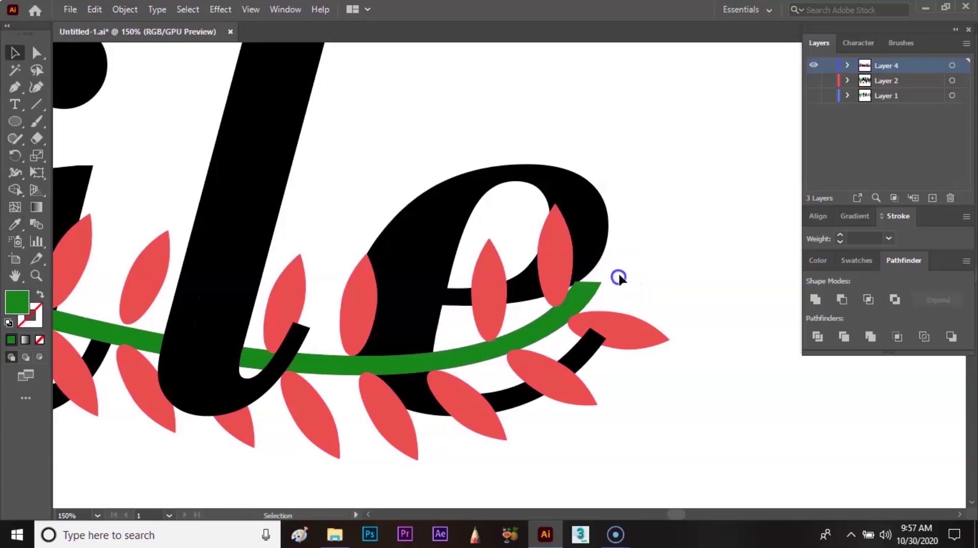
drag(447, 317, 558, 323)
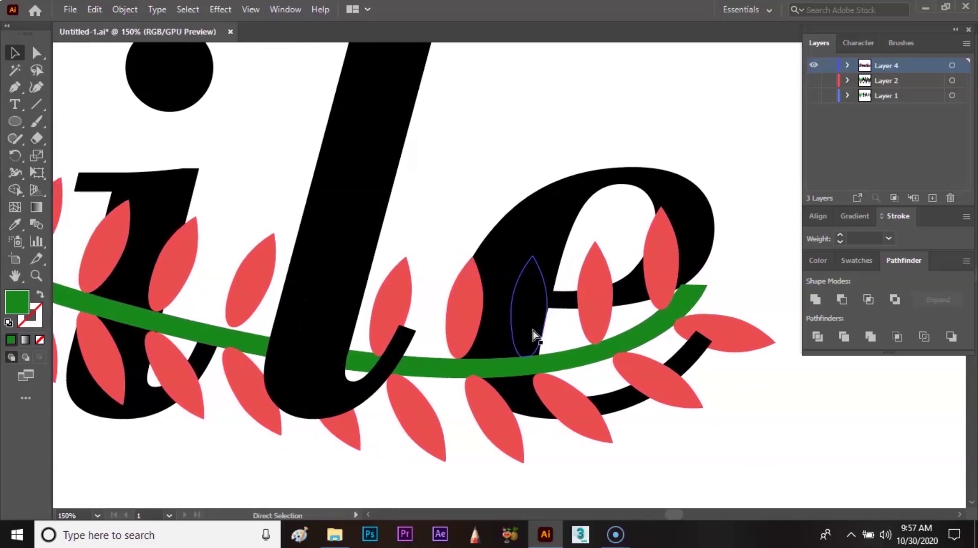
key(ctrl+minus)
key(ctrl+minus)
click(516, 297)
- Colour the last dark leaf near the e and the vine's end leaf red
key(i)
click(548, 285)
key(v)
click(548, 204)
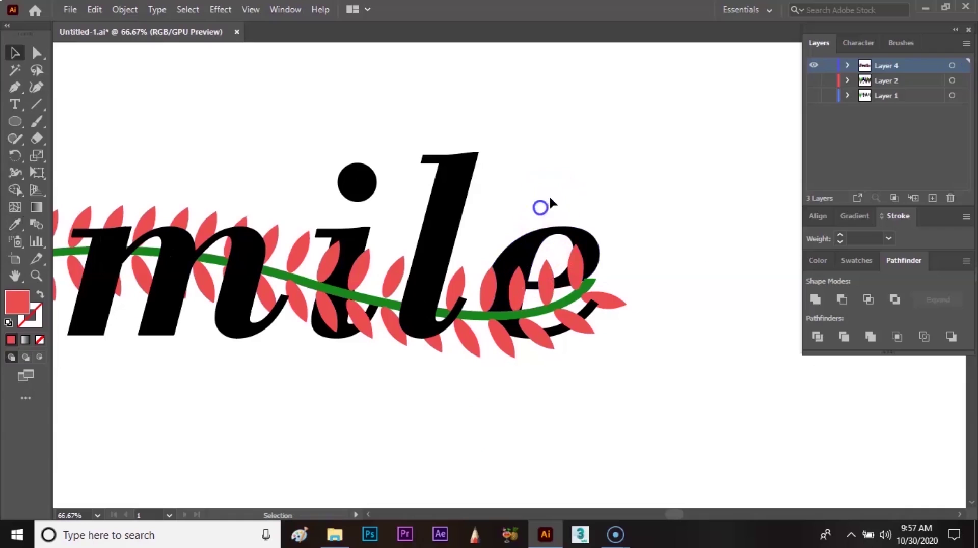
click(590, 304)
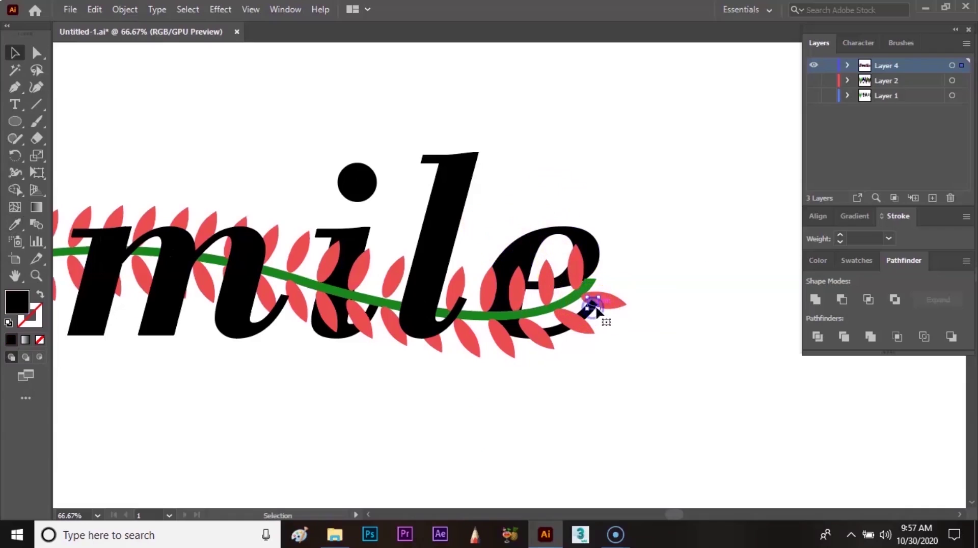
click(593, 304)
click(484, 255)
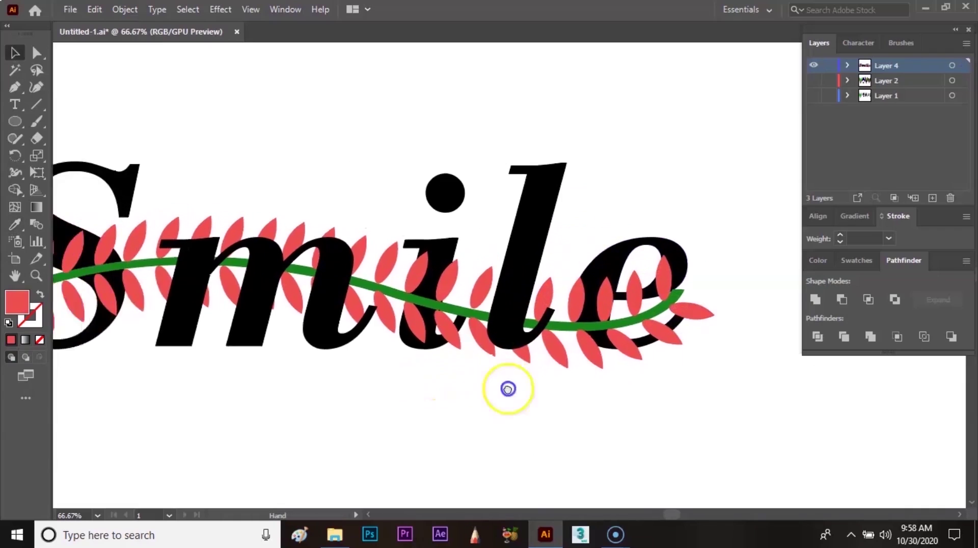
drag(424, 379, 598, 418)
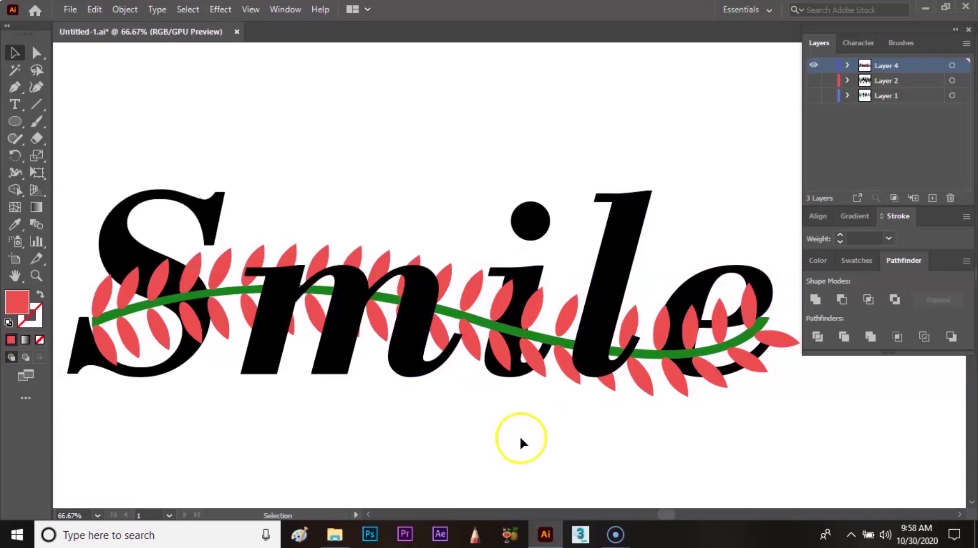
- Zoom out to 25% to view the whole artboard with the finished Smile artwork
key(a)
key(ctrl+minus)
key(ctrl+minus)
key(ctrl+minus)
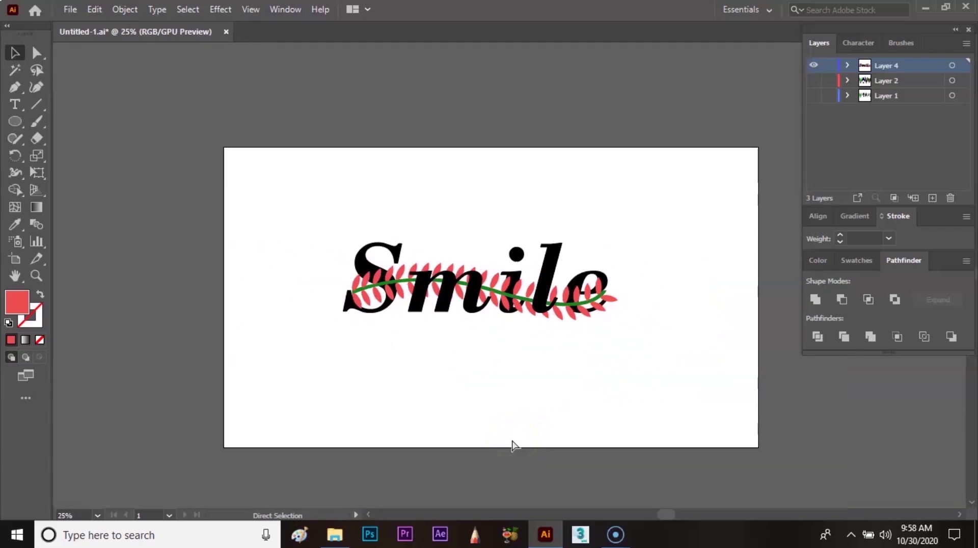